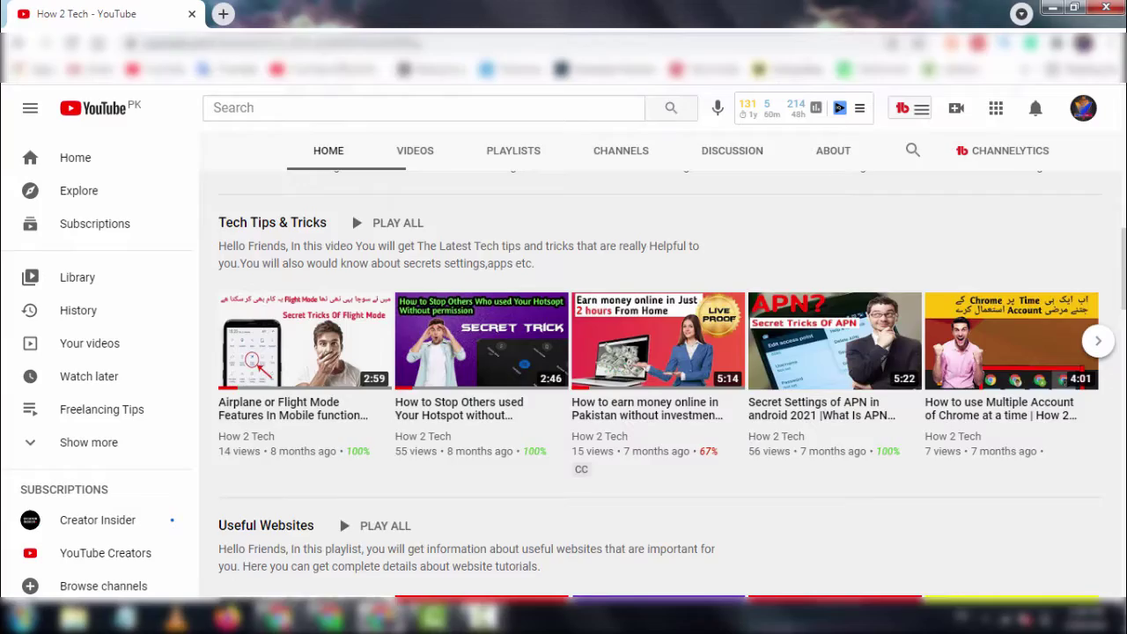
{"action": "scroll", "coordinate": [657, 389], "scroll_direction": "down", "scroll_amount": 4}
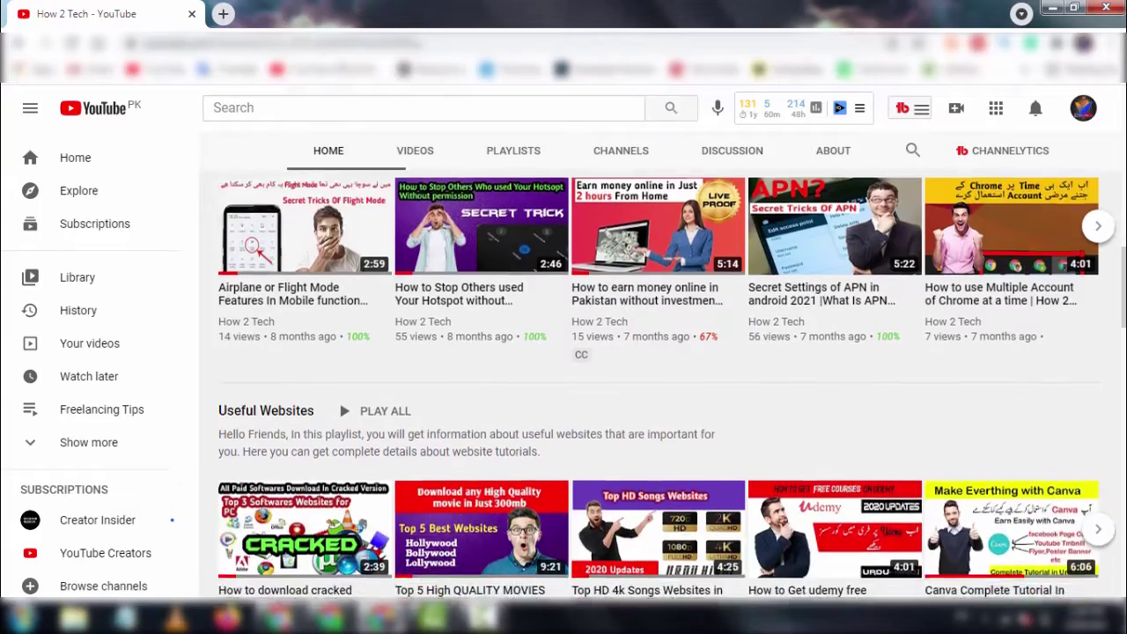
{"action": "scroll", "coordinate": [657, 390], "scroll_direction": "down", "scroll_amount": 4}
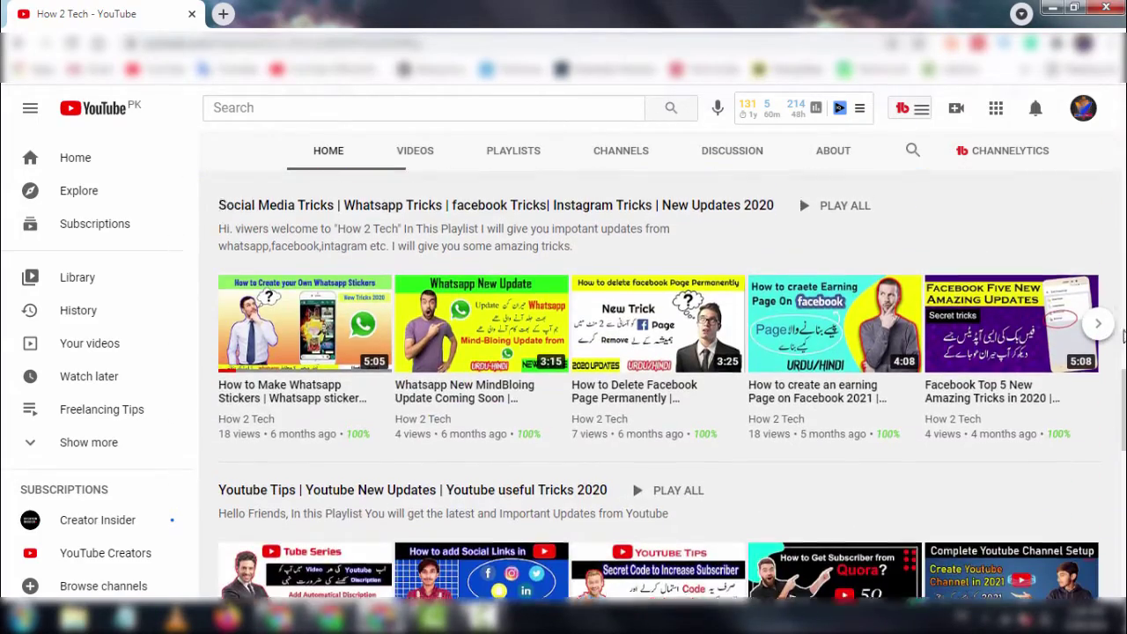
{"action": "left_click_drag", "start_coordinate": [1123, 333], "coordinate": [1123, 157]}
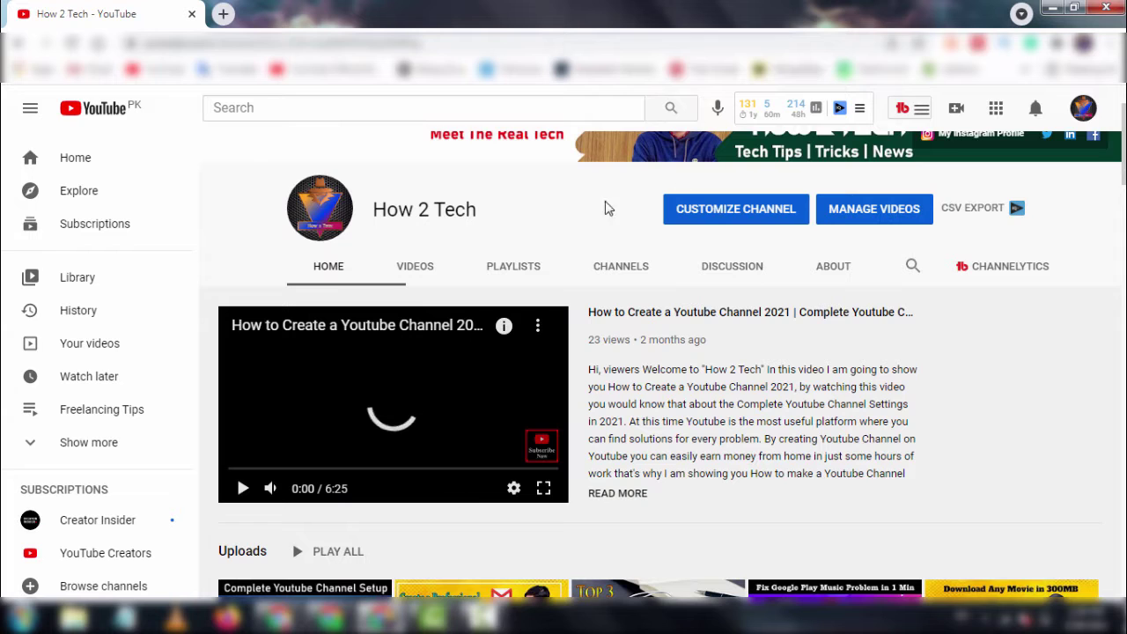
{"action": "scroll", "coordinate": [619, 272], "scroll_direction": "up", "scroll_amount": 1}
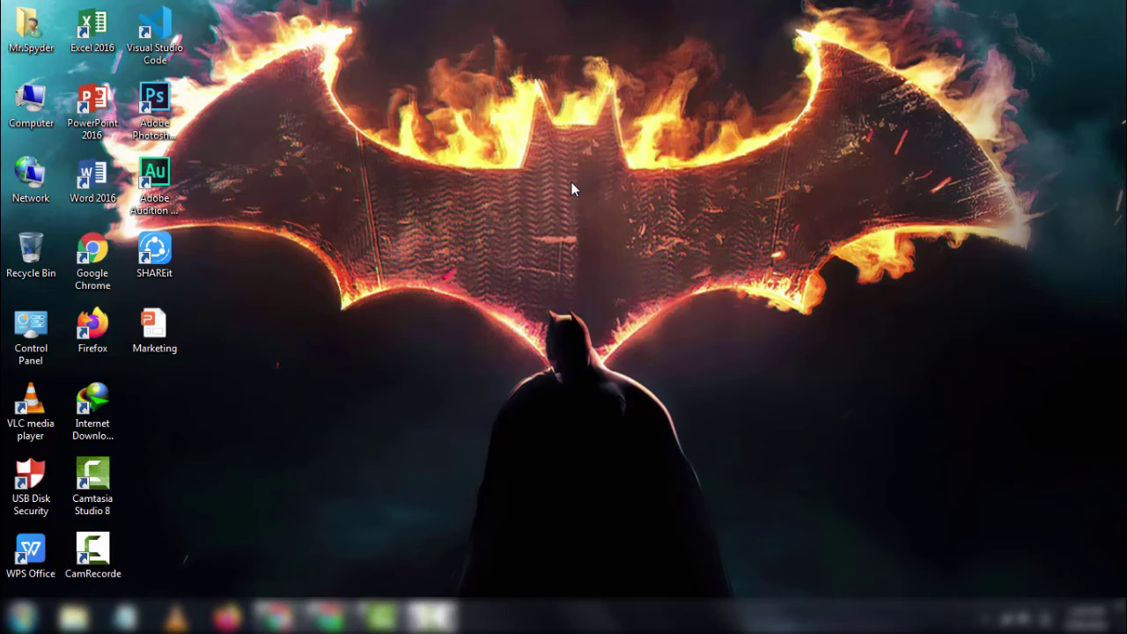
Refresh the Windows desktop.
{"action": "right_click", "coordinate": [571, 181]}
{"action": "left_click", "coordinate": [604, 231]}
{"action": "right_click", "coordinate": [611, 231]}
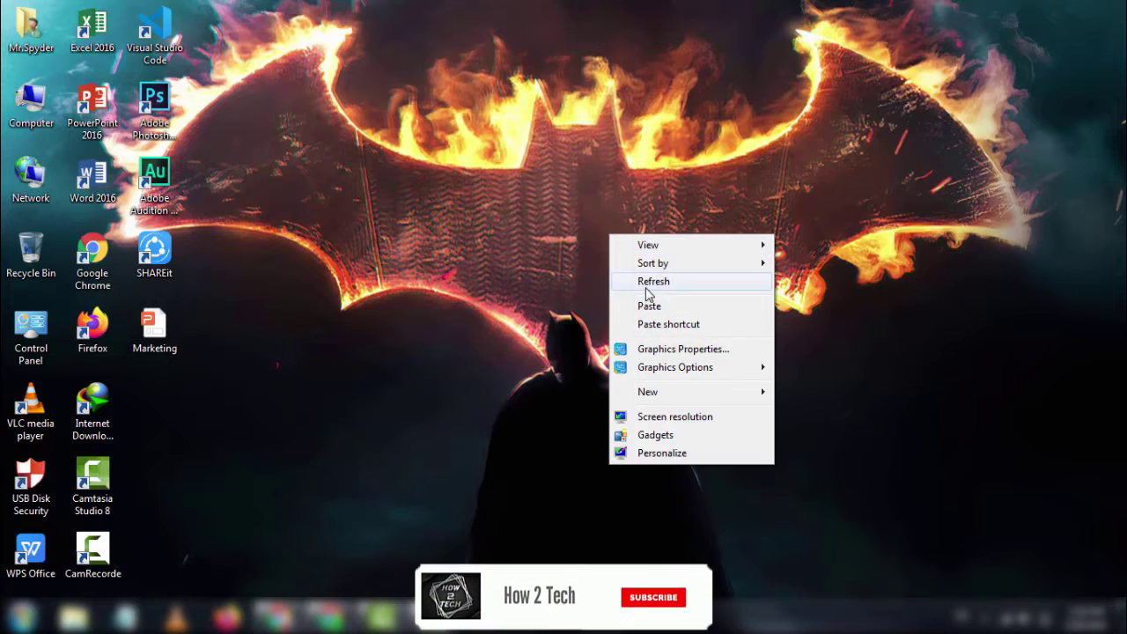
{"action": "left_click", "coordinate": [644, 282]}
{"action": "mouse_move", "coordinate": [279, 617]}
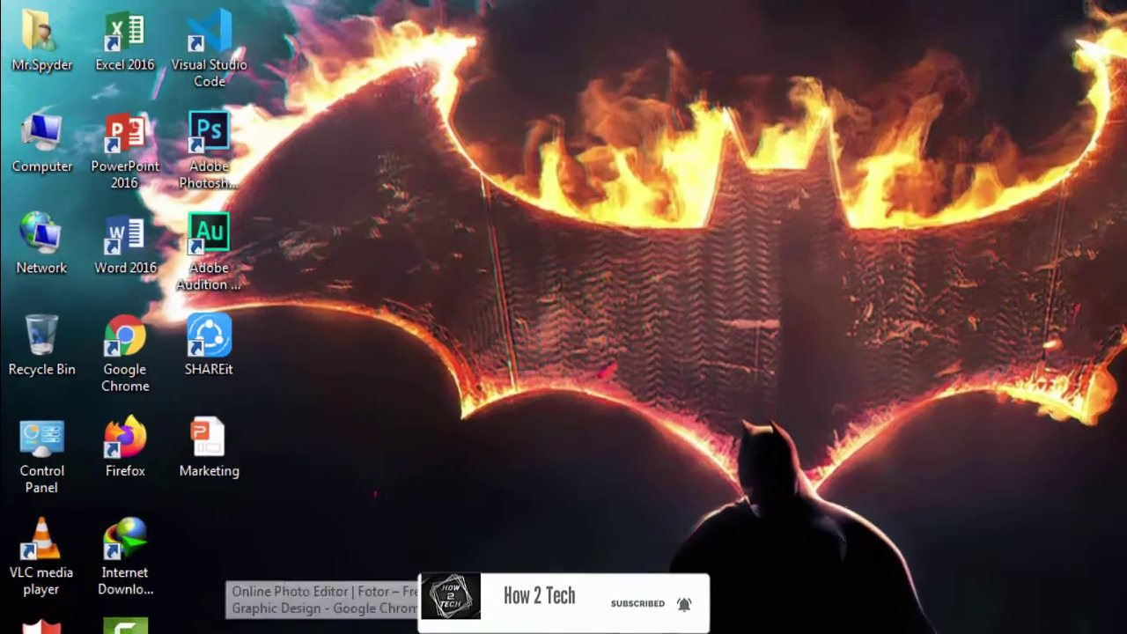
{"action": "left_click", "coordinate": [277, 528]}
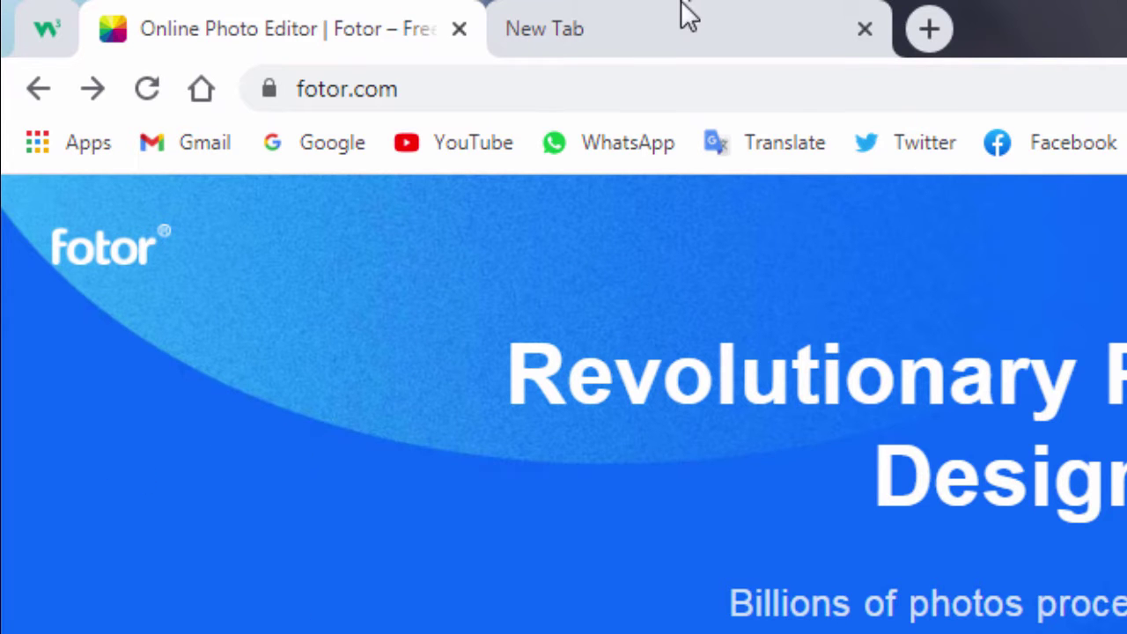
{"action": "left_click", "coordinate": [475, 81]}
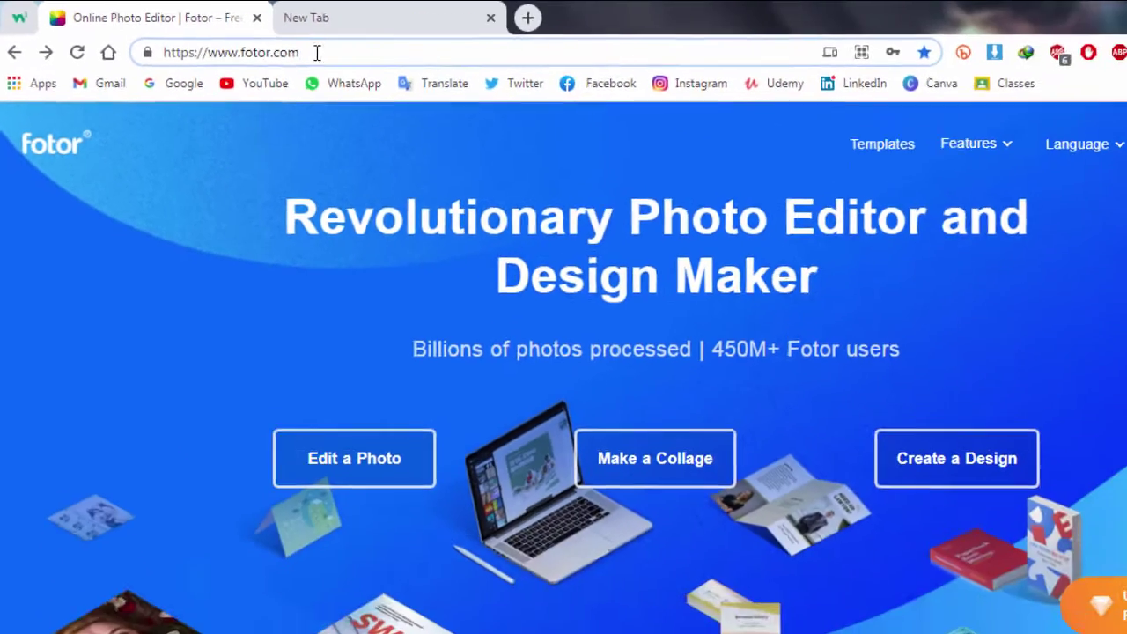
{"action": "left_click_drag", "start_coordinate": [537, 88], "coordinate": [288, 88]}
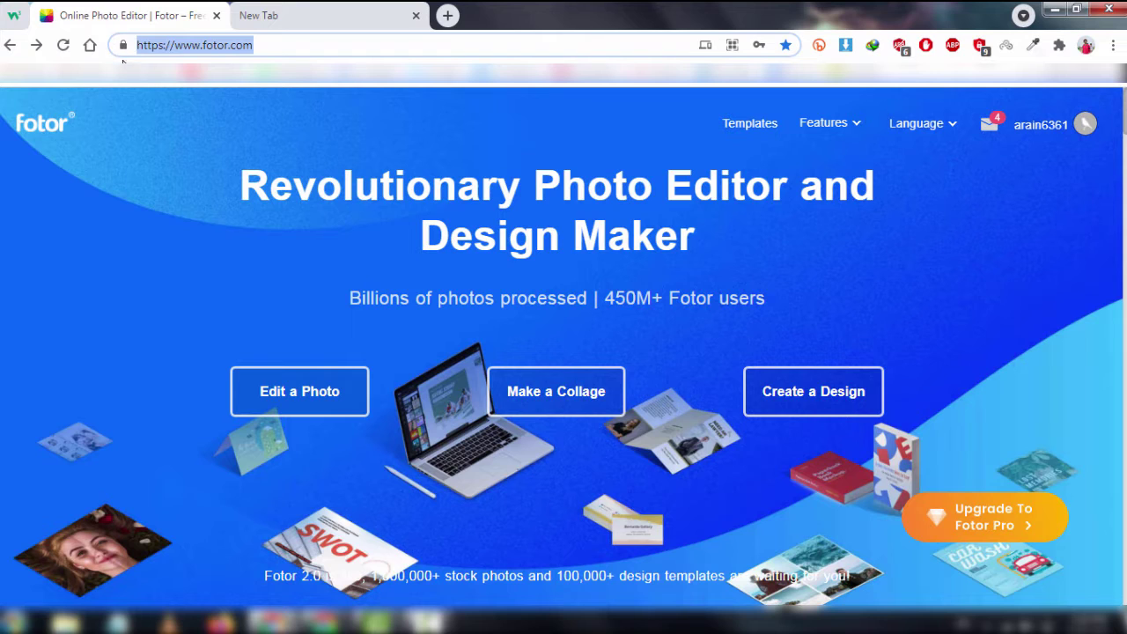
{"action": "left_click", "coordinate": [158, 94]}
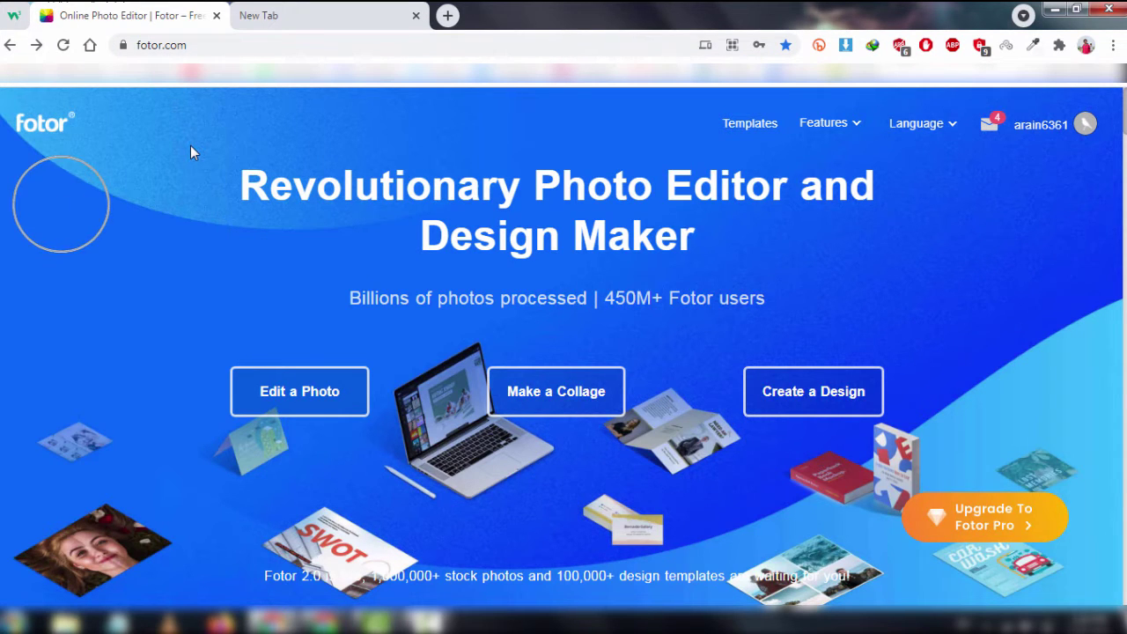
Examine the Fotor home page, including the photo editing and design tools listed under its features.
{"action": "scroll", "coordinate": [190, 150], "scroll_direction": "down", "scroll_amount": 2}
{"action": "scroll", "coordinate": [190, 147], "scroll_direction": "down", "scroll_amount": 5}
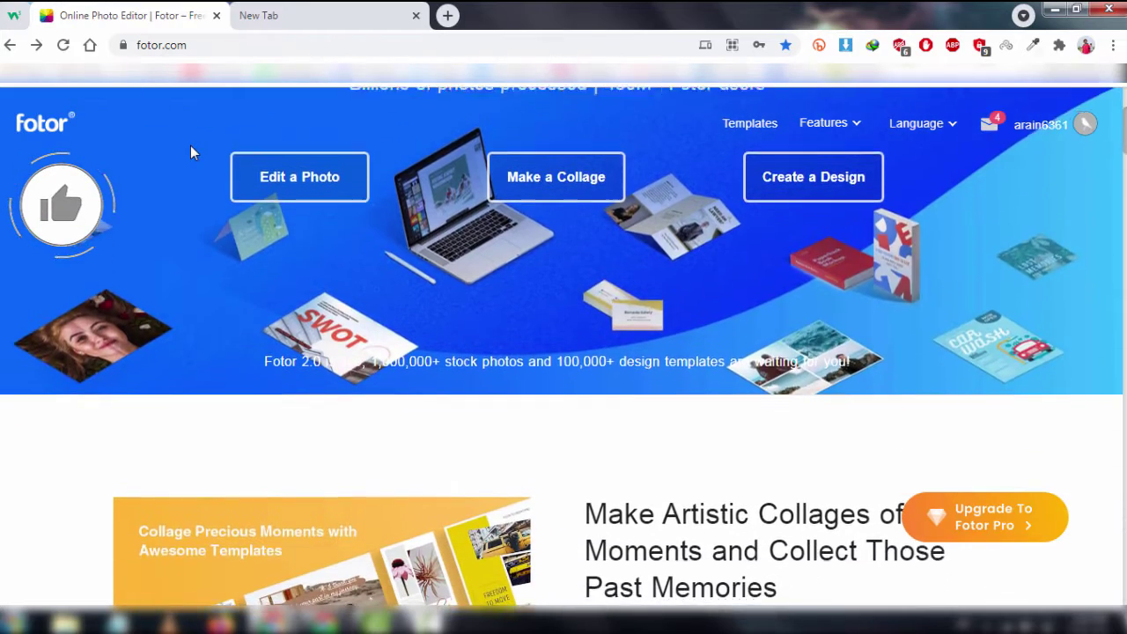
{"action": "scroll", "coordinate": [191, 156], "scroll_direction": "down", "scroll_amount": 1}
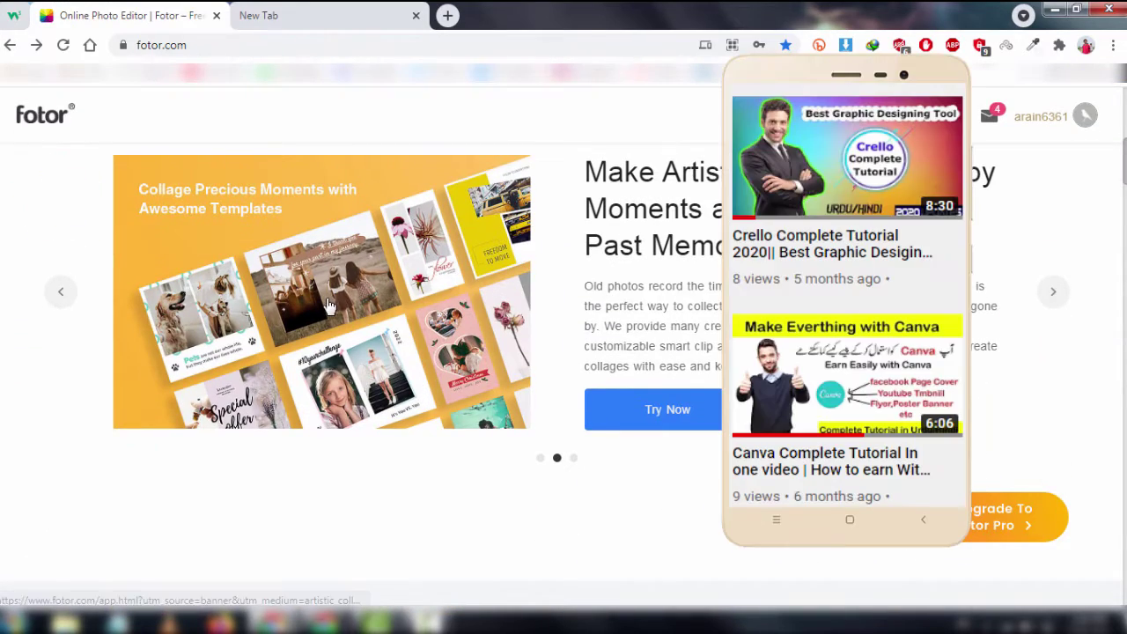
{"action": "scroll", "coordinate": [713, 458], "scroll_direction": "down", "scroll_amount": 5}
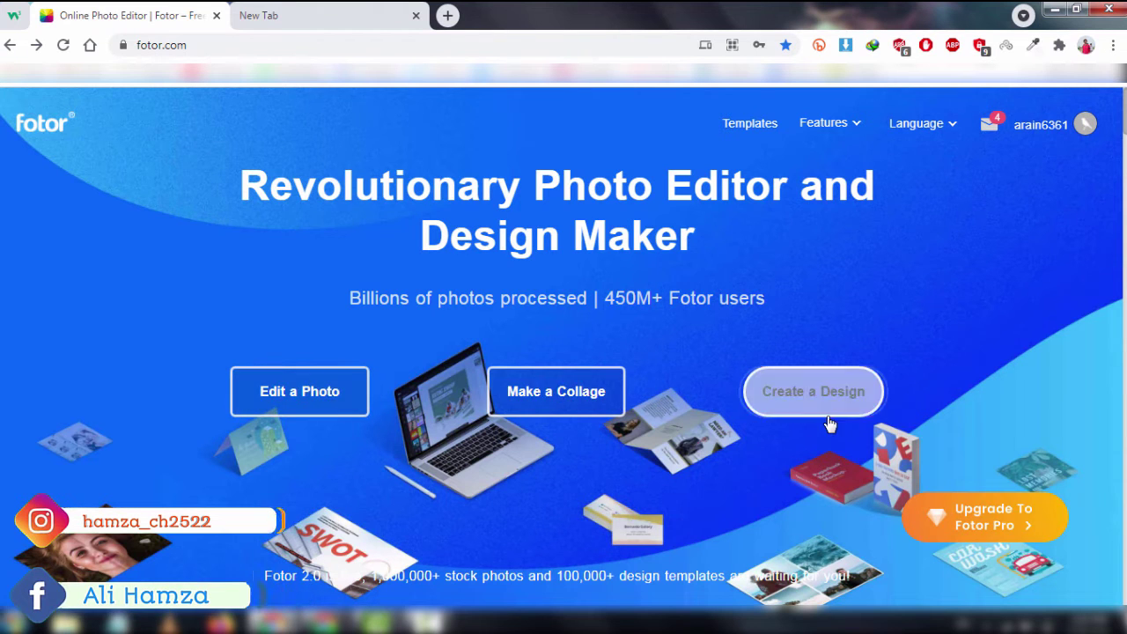
{"action": "mouse_move", "coordinate": [830, 124]}
{"action": "mouse_move", "coordinate": [841, 163]}
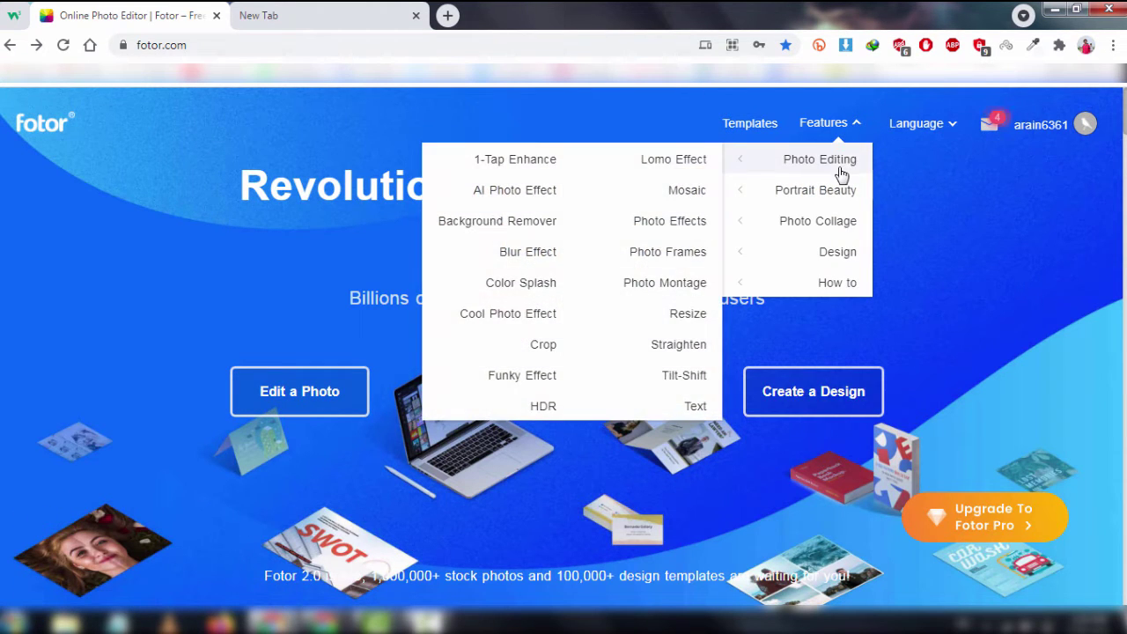
{"action": "mouse_move", "coordinate": [835, 258]}
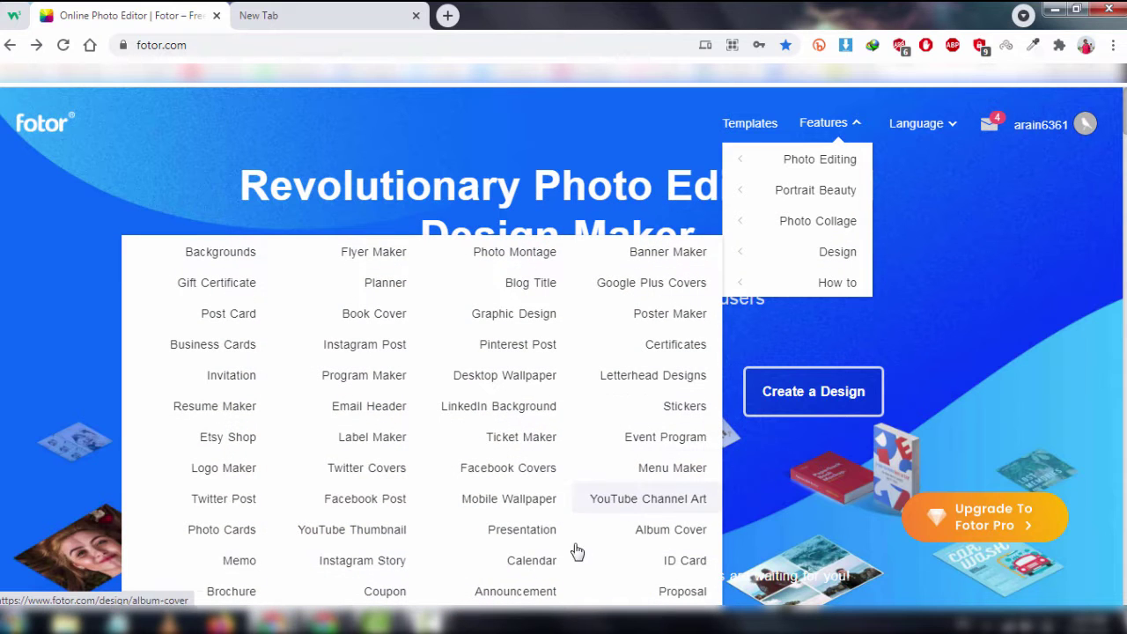
{"action": "scroll", "coordinate": [493, 532], "scroll_direction": "down", "scroll_amount": 1}
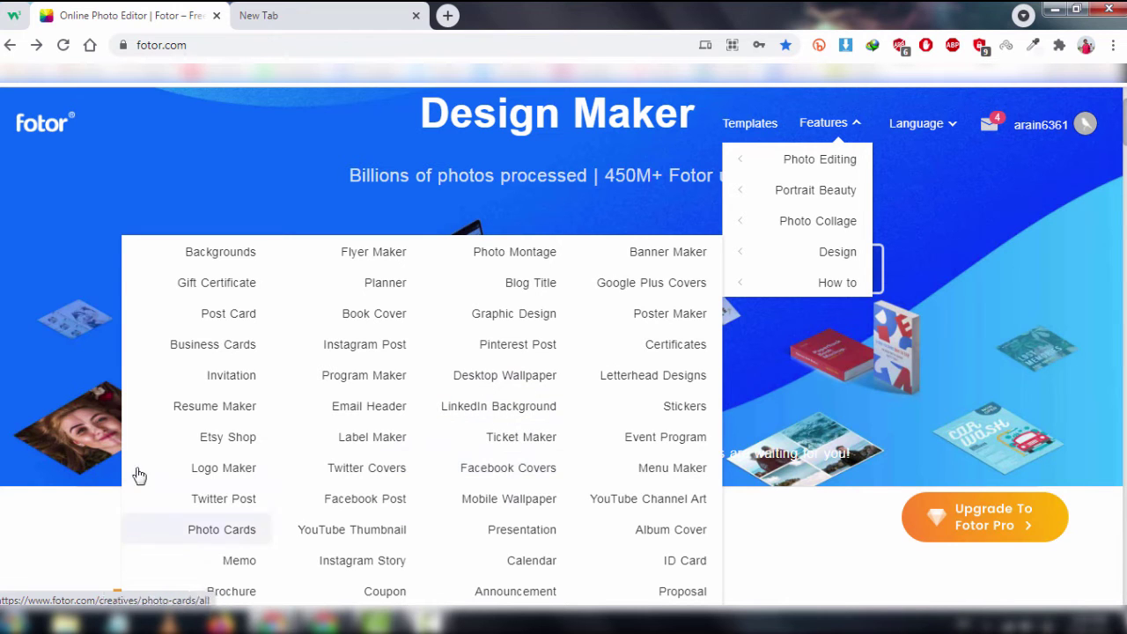
{"action": "scroll", "coordinate": [747, 198], "scroll_direction": "up", "scroll_amount": 2}
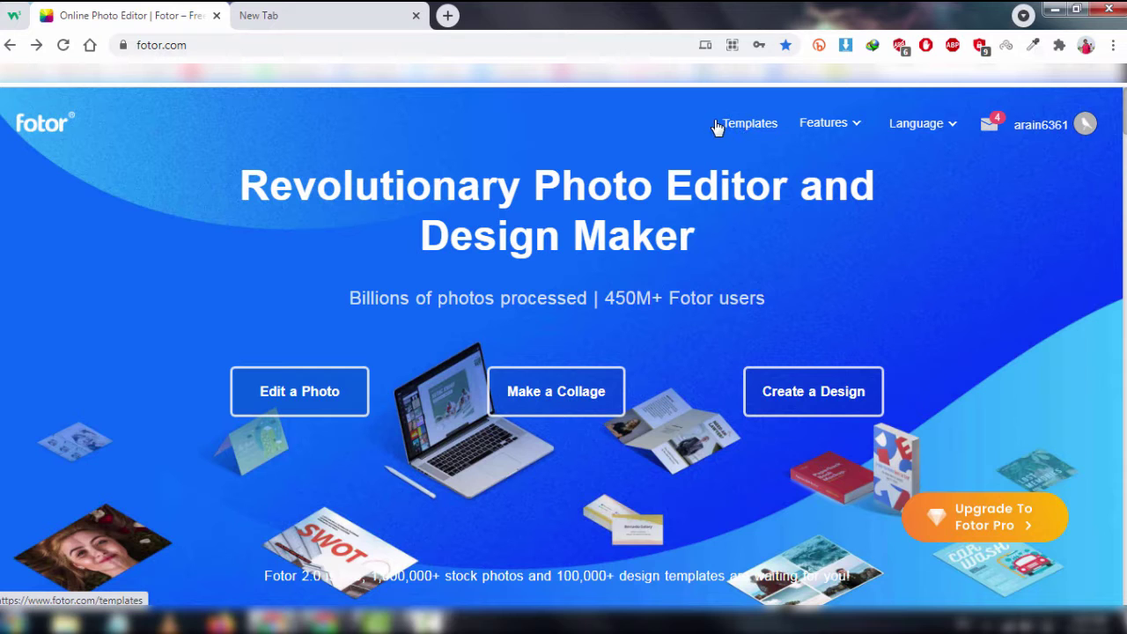
{"action": "scroll", "coordinate": [640, 356], "scroll_direction": "down", "scroll_amount": 2}
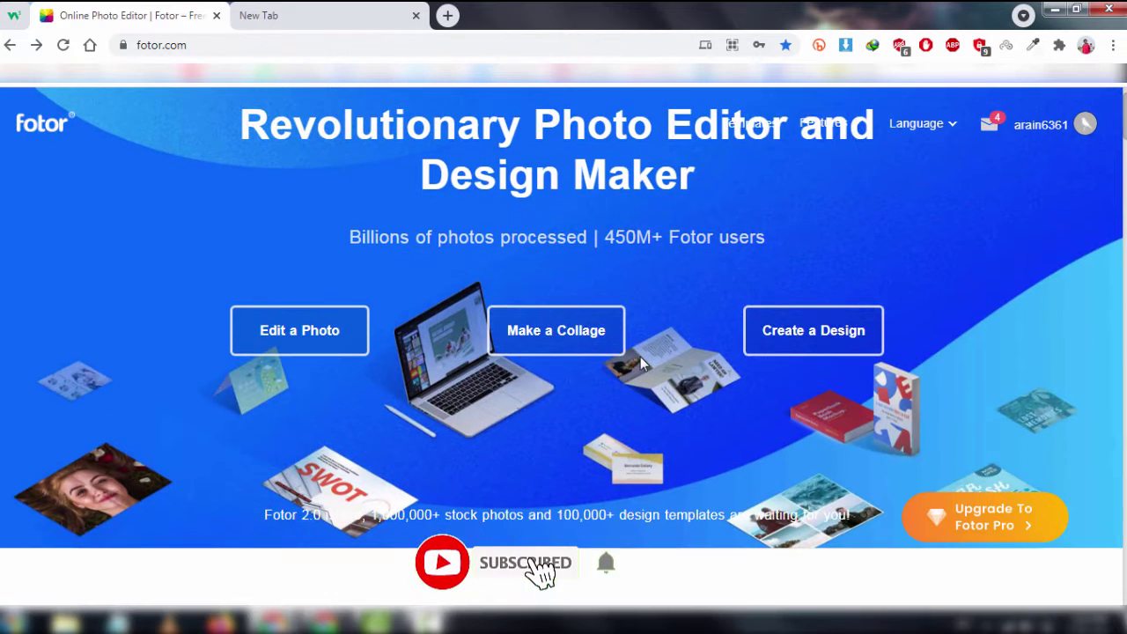
{"action": "scroll", "coordinate": [640, 357], "scroll_direction": "down", "scroll_amount": 2}
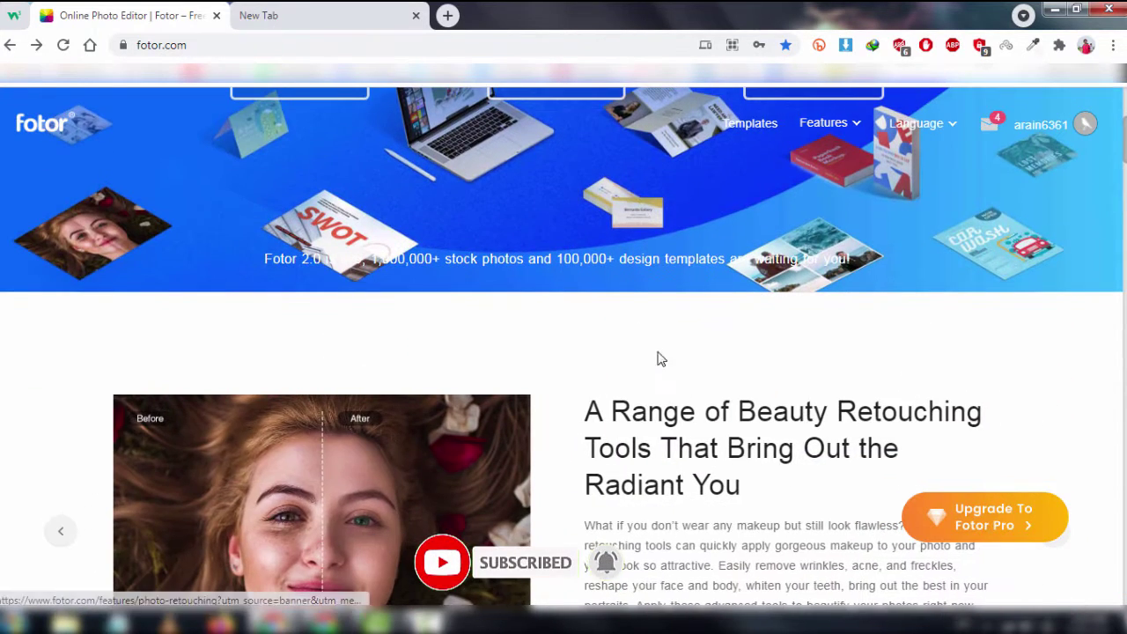
{"action": "scroll", "coordinate": [693, 330], "scroll_direction": "up", "scroll_amount": 4}
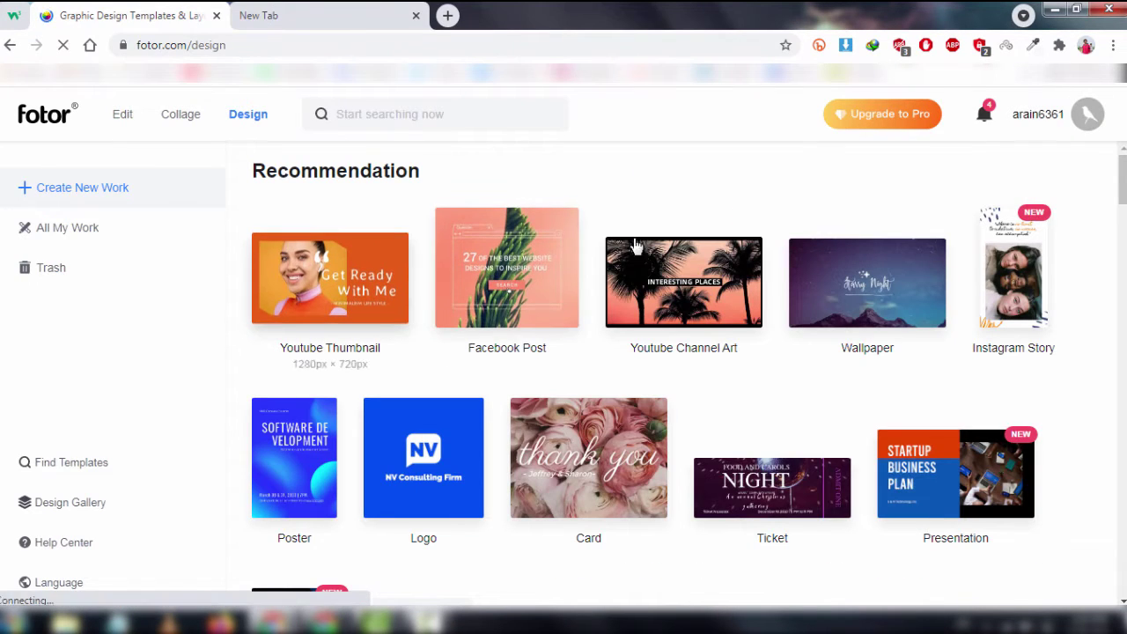
Look through the design types on Fotor's design page, covering the Recommendation, Social Media and Marketing groups.
{"action": "scroll", "coordinate": [992, 322], "scroll_direction": "down", "scroll_amount": 3}
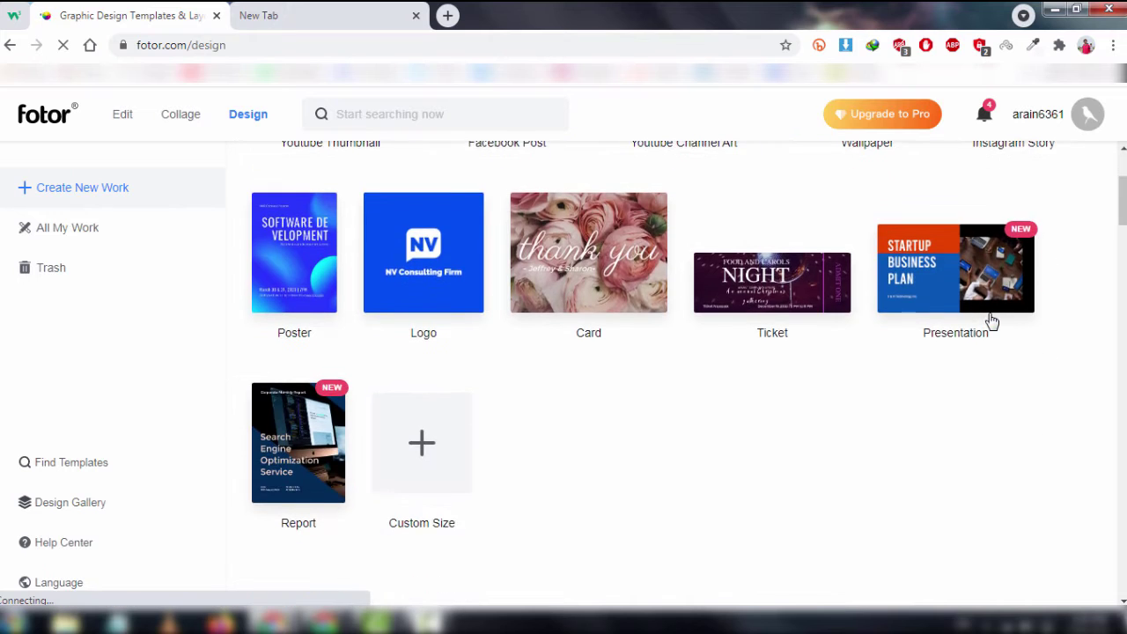
{"action": "scroll", "coordinate": [992, 323], "scroll_direction": "down", "scroll_amount": 4}
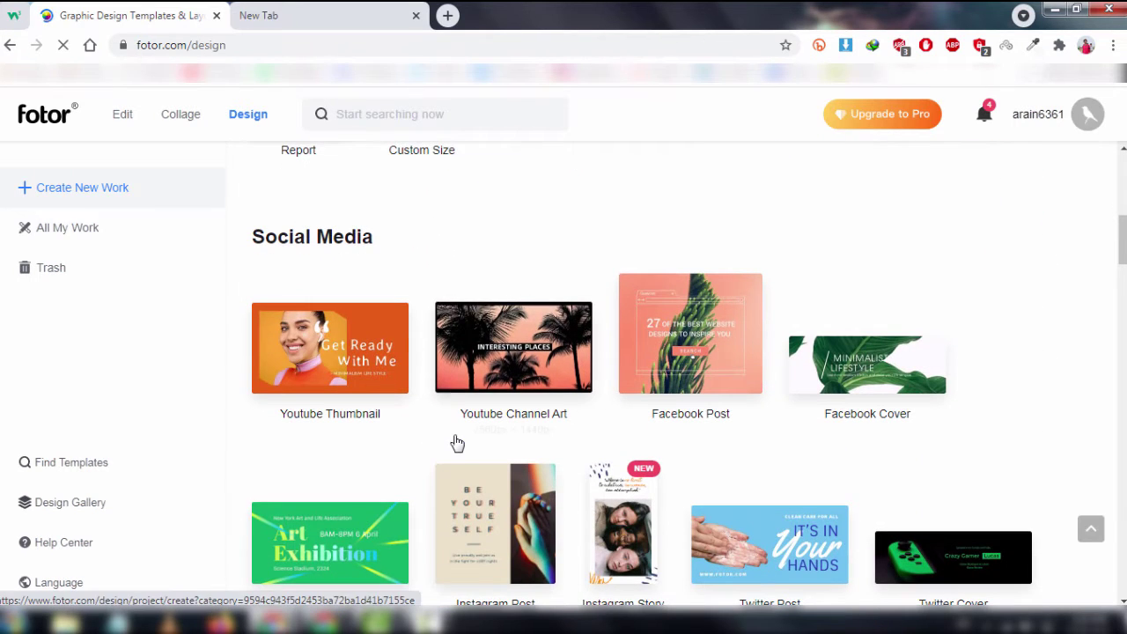
{"action": "scroll", "coordinate": [458, 443], "scroll_direction": "down", "scroll_amount": 5}
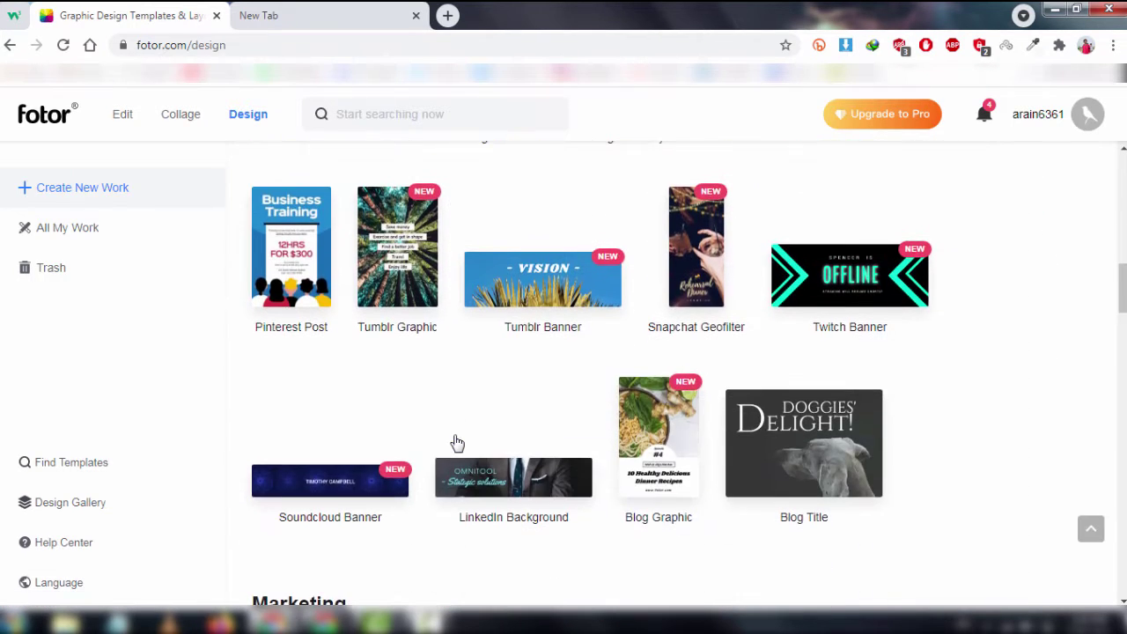
{"action": "scroll", "coordinate": [457, 443], "scroll_direction": "down", "scroll_amount": 2}
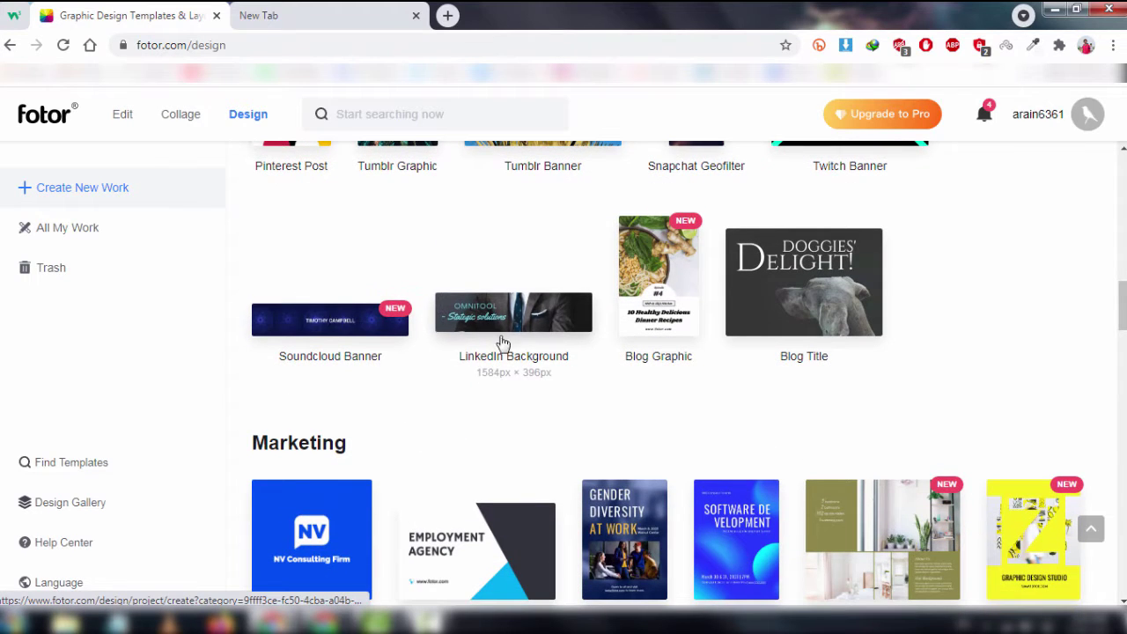
{"action": "scroll", "coordinate": [564, 440], "scroll_direction": "down", "scroll_amount": 2}
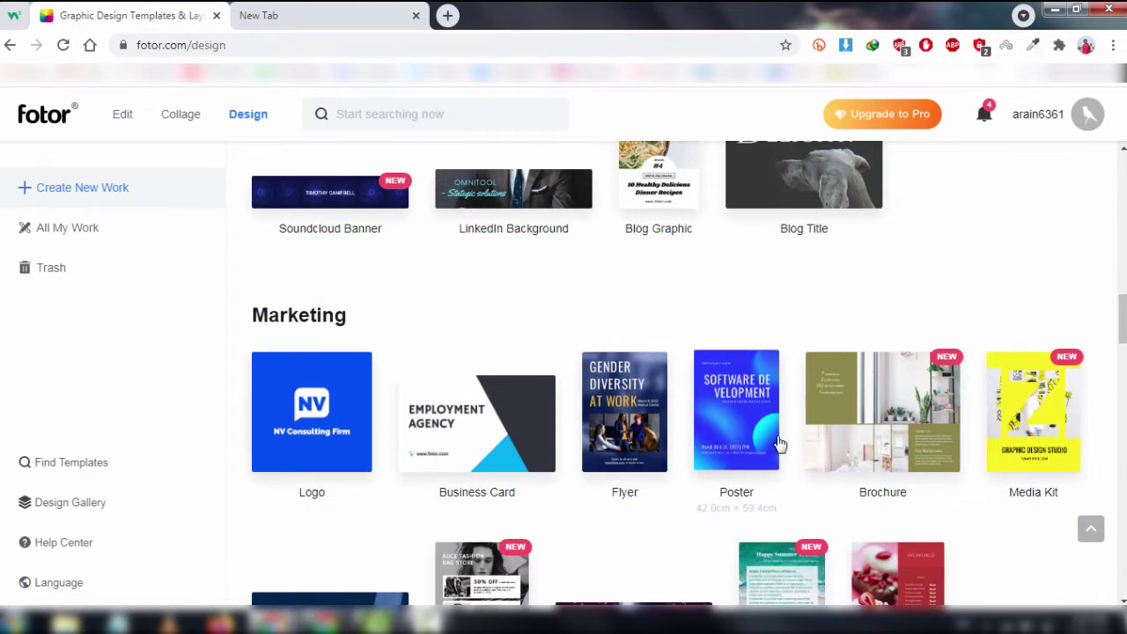
{"action": "scroll", "coordinate": [871, 458], "scroll_direction": "down", "scroll_amount": 3}
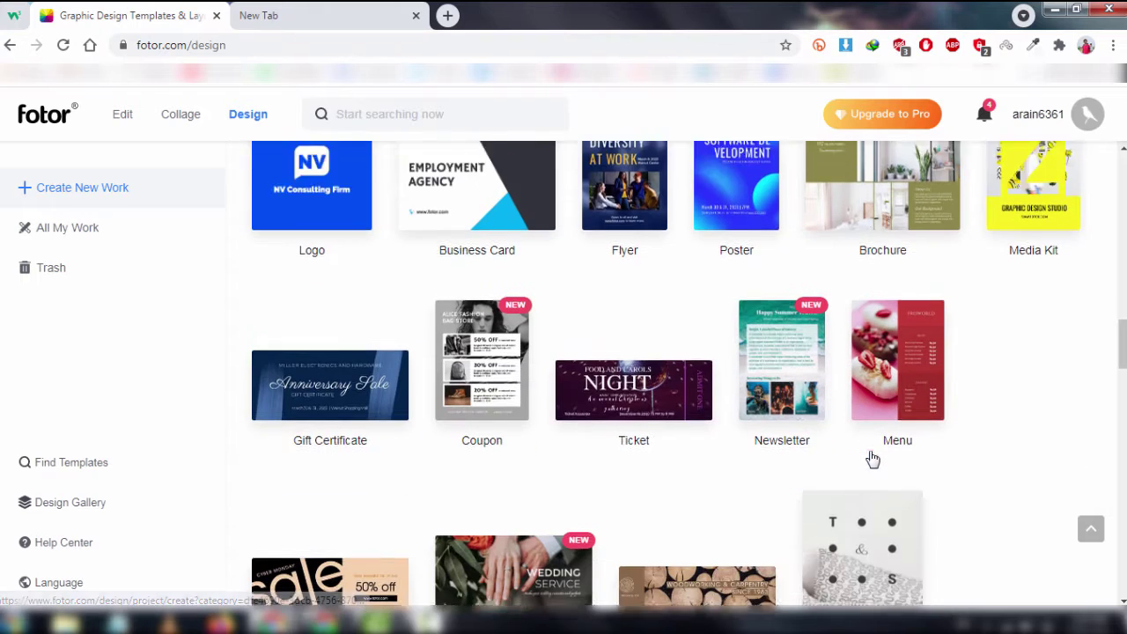
{"action": "scroll", "coordinate": [689, 488], "scroll_direction": "down", "scroll_amount": 5}
{"action": "scroll", "coordinate": [690, 488], "scroll_direction": "up", "scroll_amount": 5}
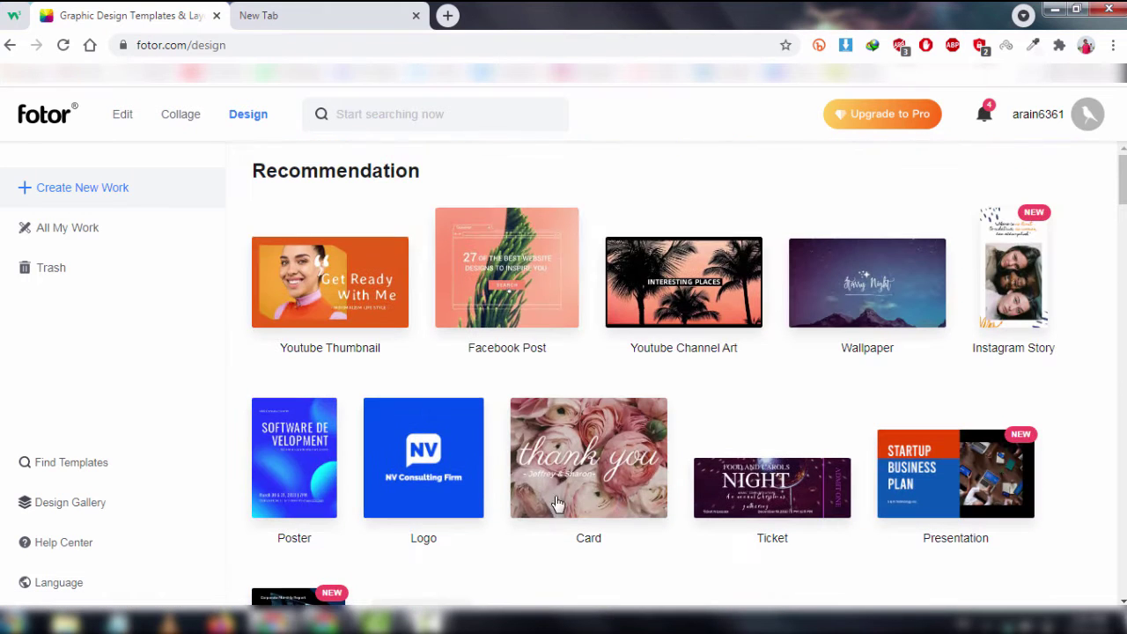
Start a new Youtube Thumbnail design and look through its available templates and elements.
{"action": "left_click", "coordinate": [337, 289]}
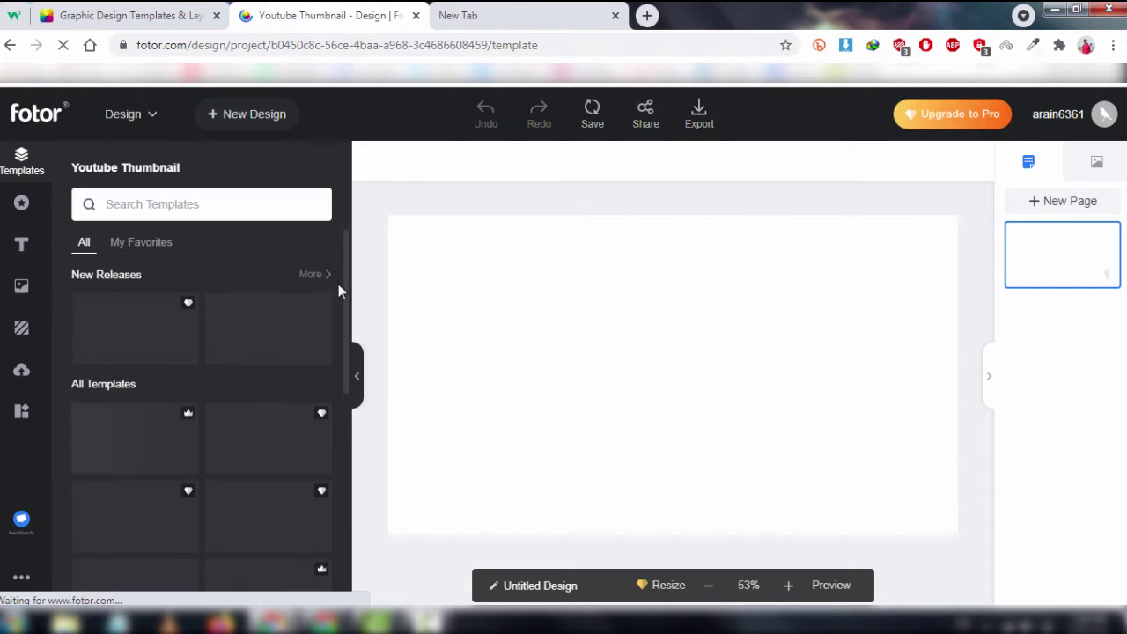
{"action": "scroll", "coordinate": [236, 421], "scroll_direction": "down", "scroll_amount": 6}
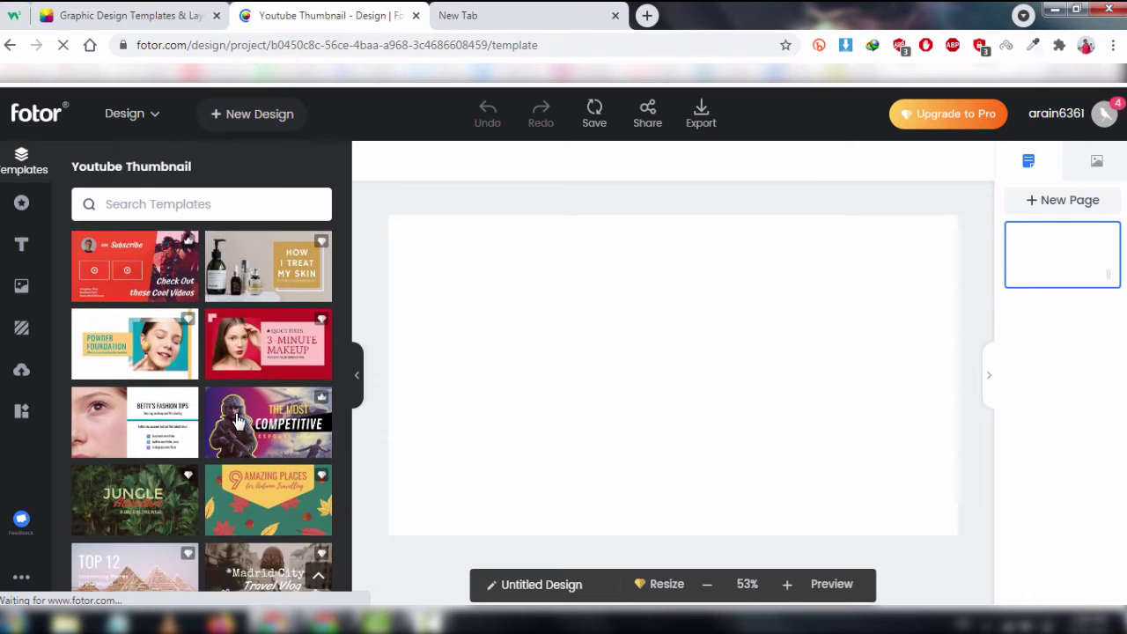
{"action": "scroll", "coordinate": [236, 421], "scroll_direction": "down", "scroll_amount": 8}
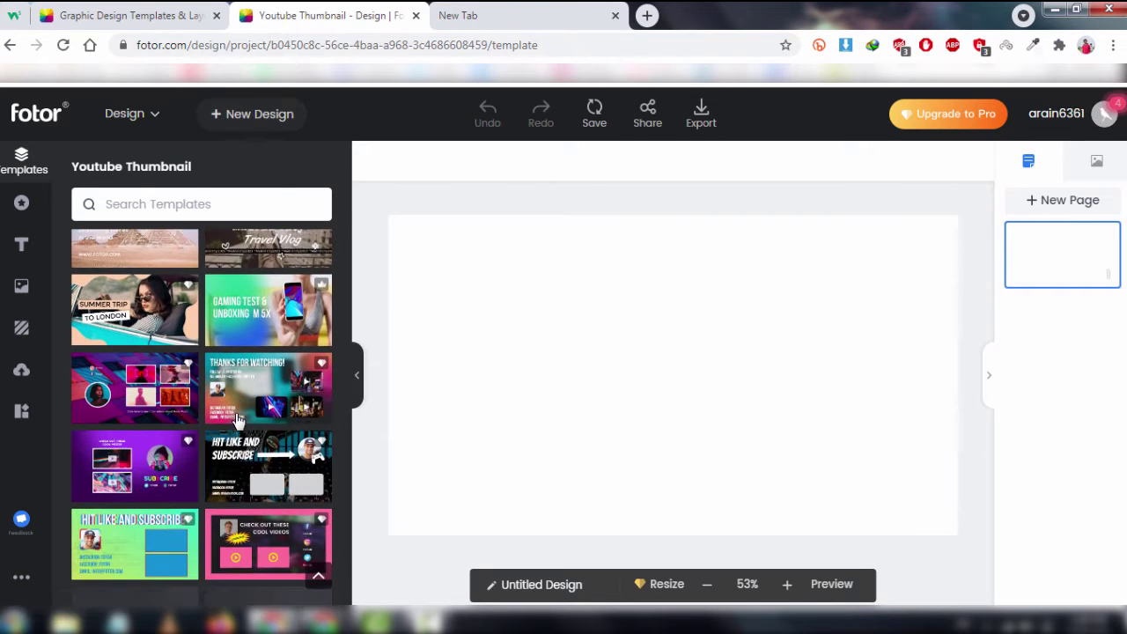
{"action": "scroll", "coordinate": [172, 441], "scroll_direction": "down", "scroll_amount": 5}
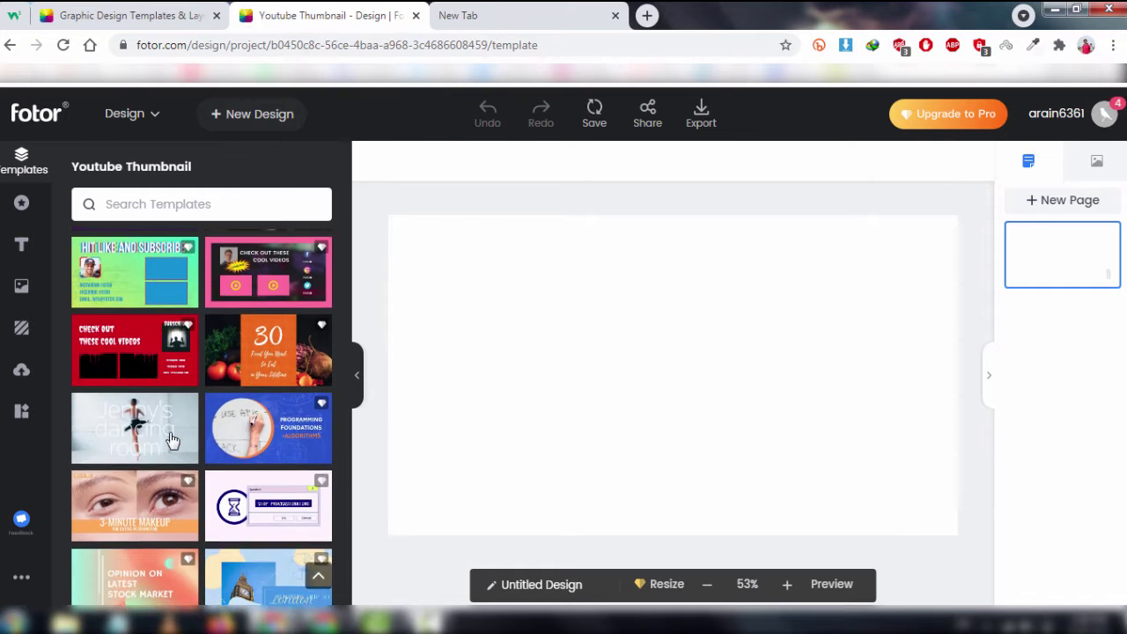
{"action": "scroll", "coordinate": [172, 440], "scroll_direction": "up", "scroll_amount": 3}
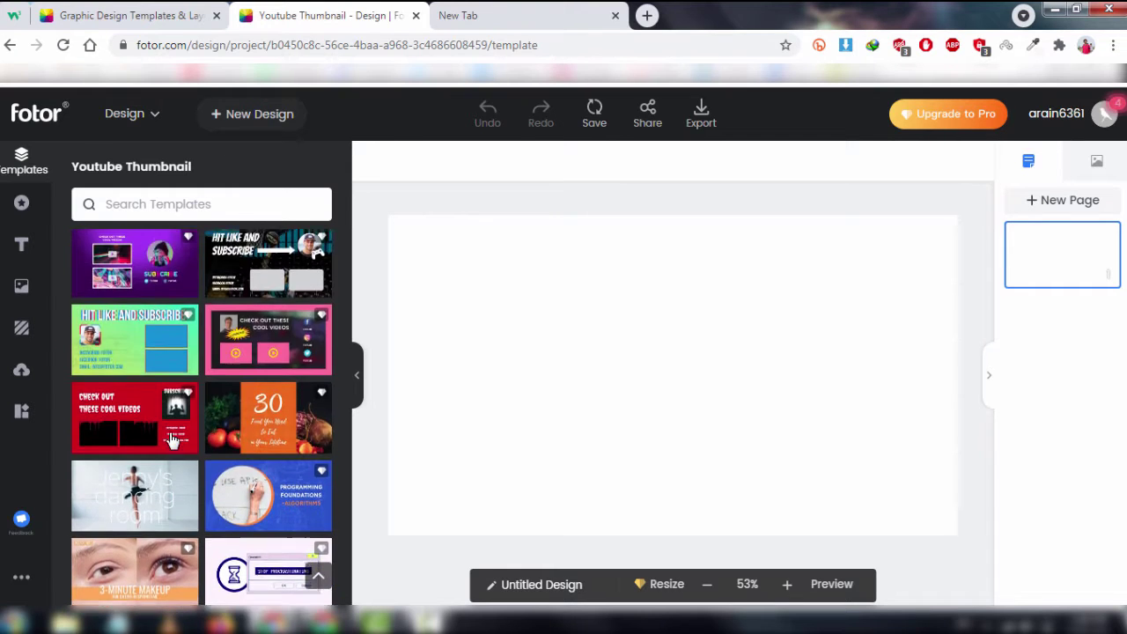
{"action": "scroll", "coordinate": [173, 441], "scroll_direction": "down", "scroll_amount": 6}
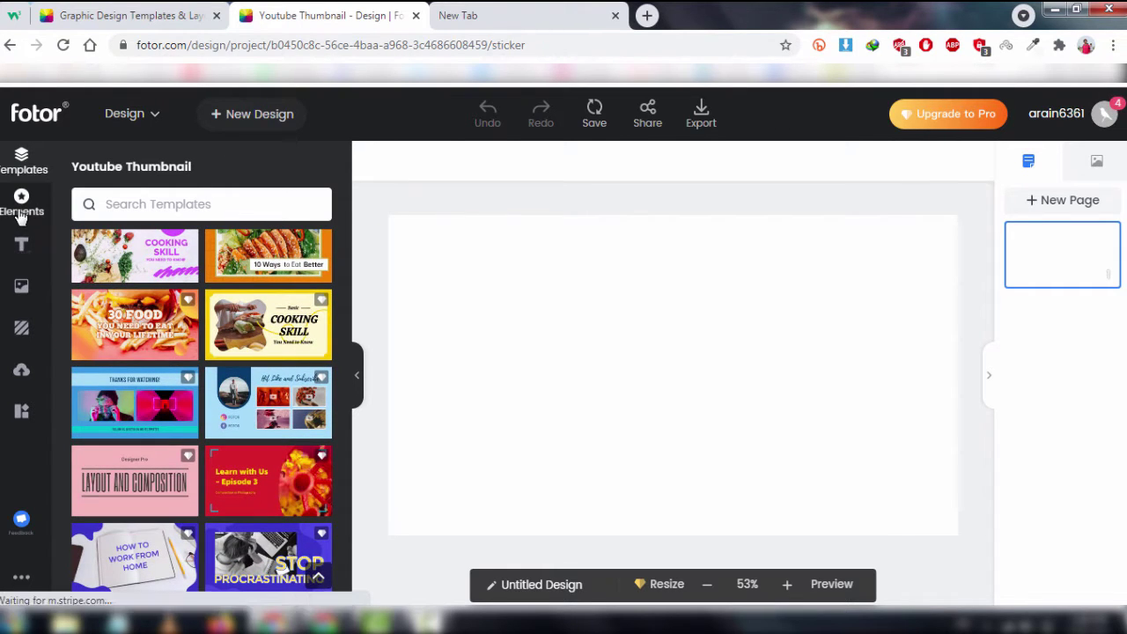
{"action": "left_click", "coordinate": [21, 201]}
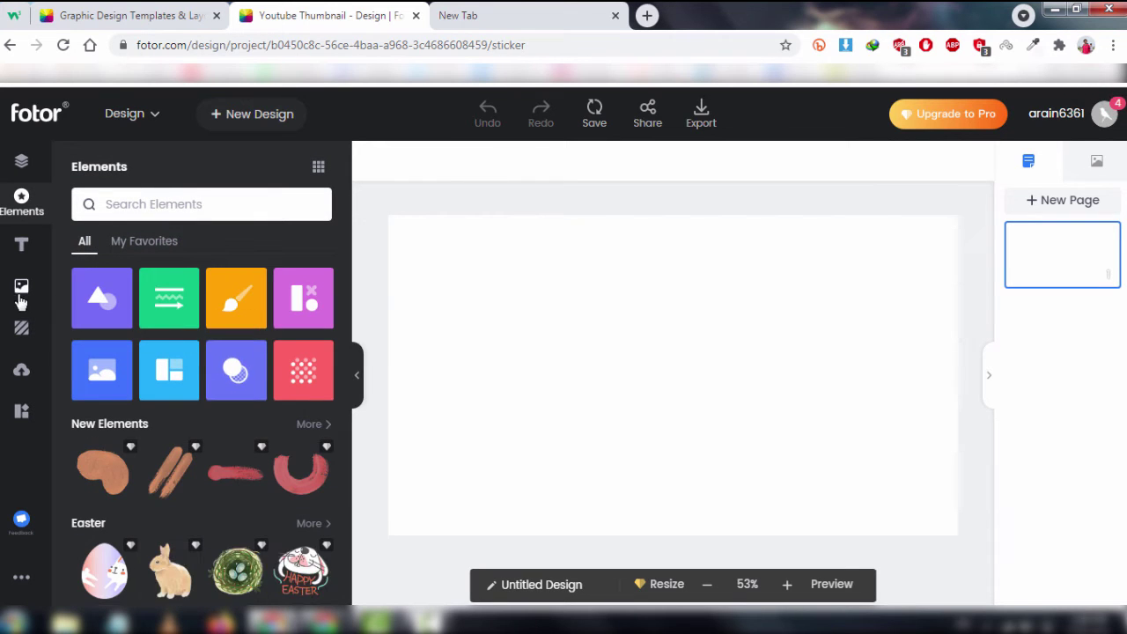
{"action": "scroll", "coordinate": [224, 530], "scroll_direction": "down", "scroll_amount": 6}
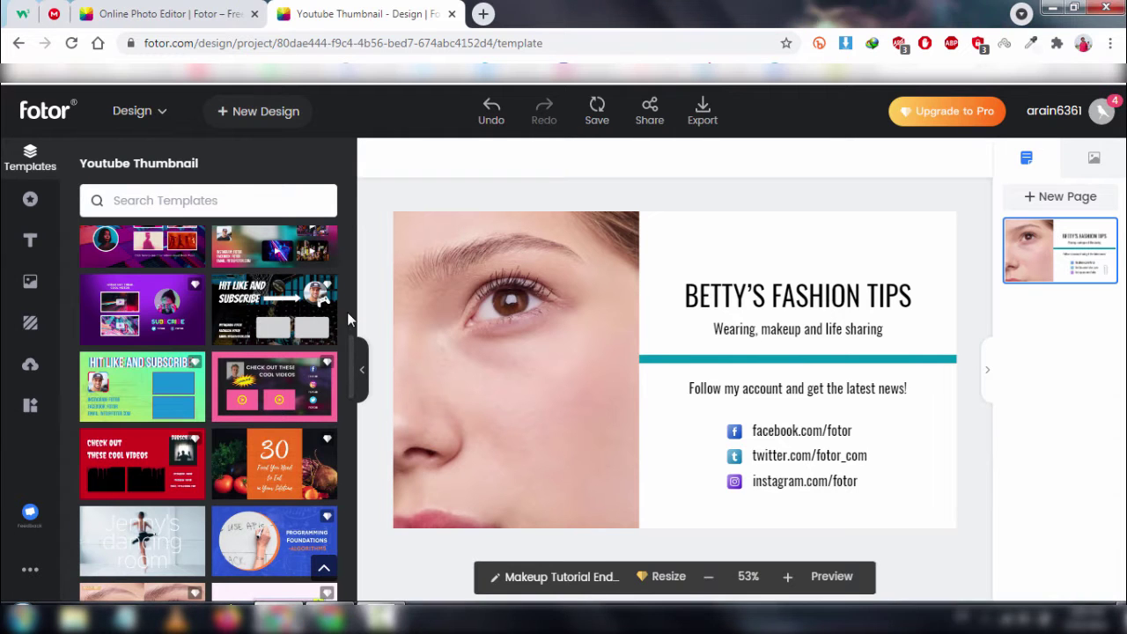
Look through the remaining Youtube Thumbnail templates, the element categories, and the background colors and photo backgrounds.
{"action": "left_click_drag", "start_coordinate": [351, 373], "coordinate": [347, 298]}
{"action": "left_click_drag", "start_coordinate": [352, 345], "coordinate": [359, 600]}
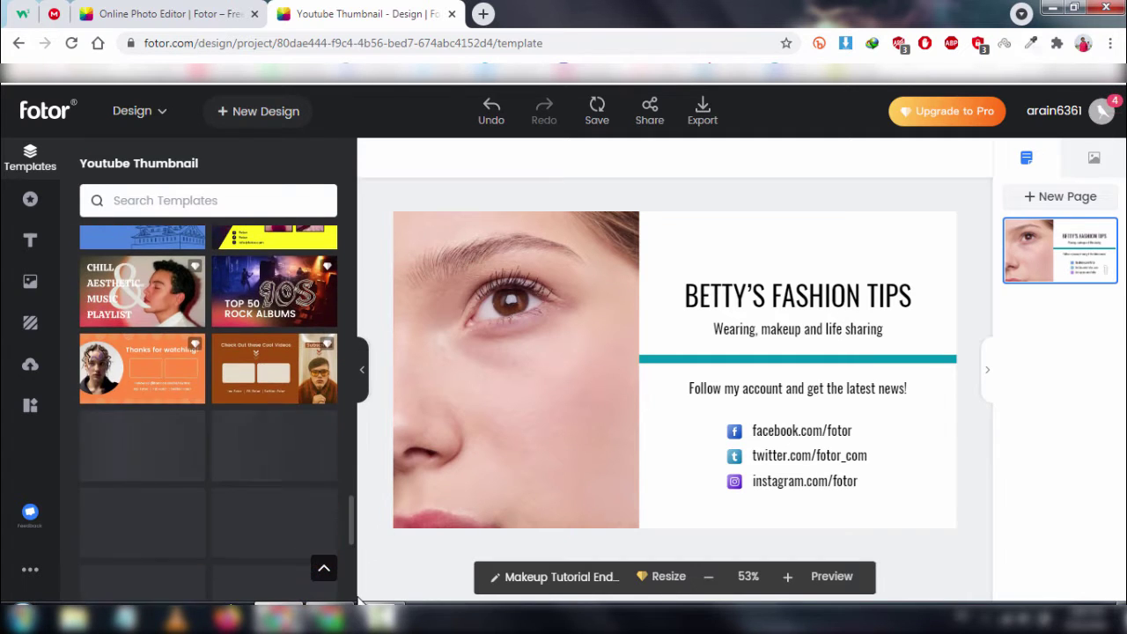
{"action": "left_click", "coordinate": [29, 211]}
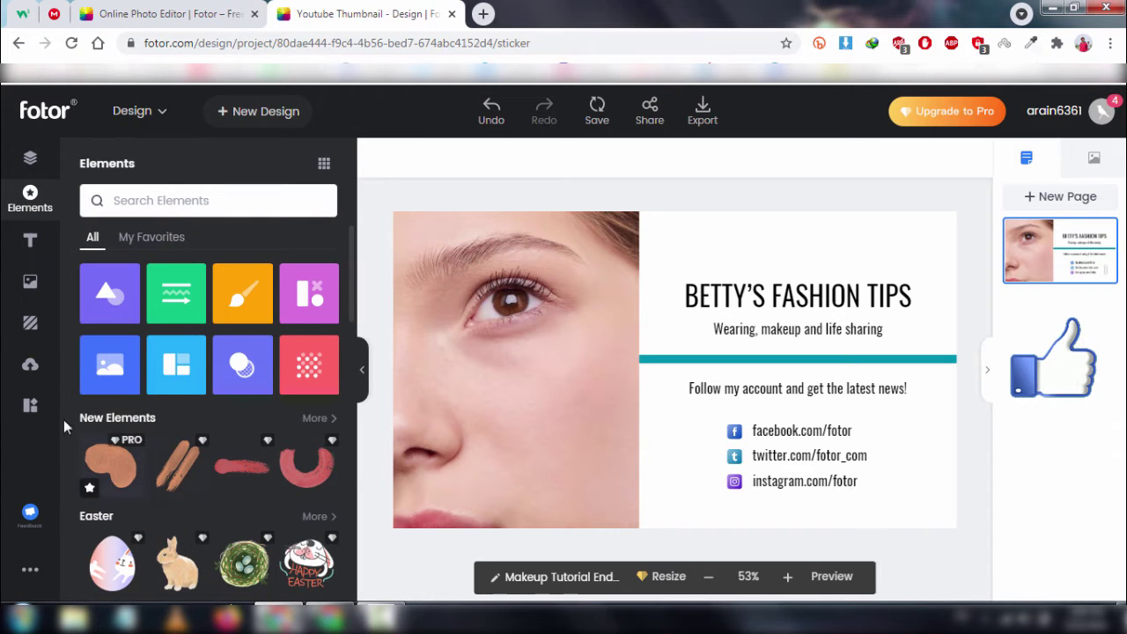
{"action": "left_click", "coordinate": [25, 324]}
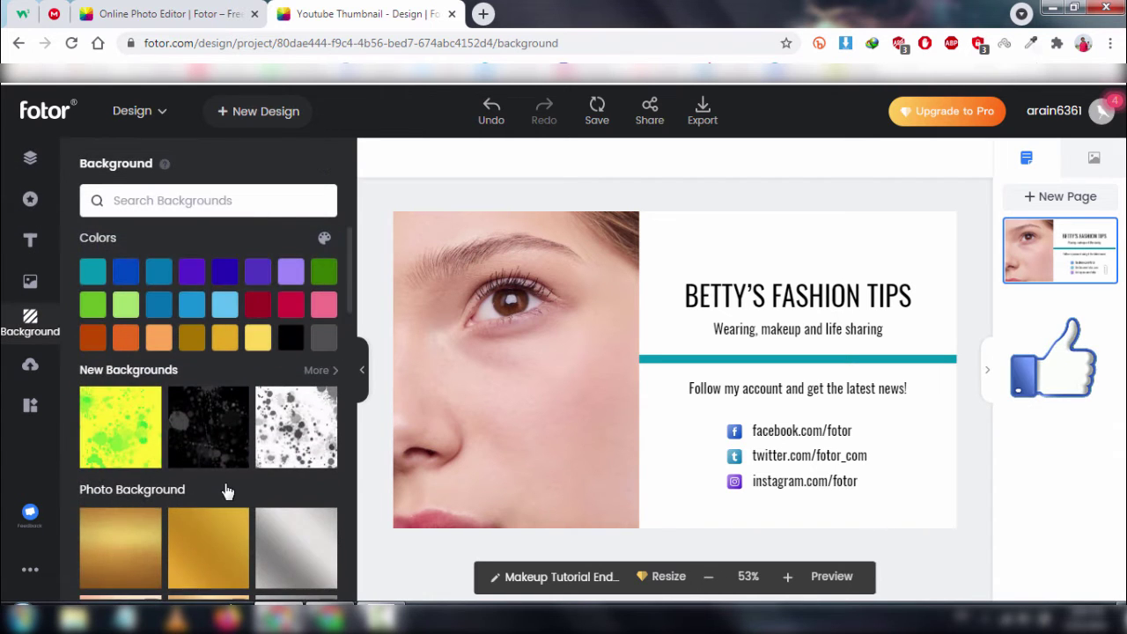
{"action": "scroll", "coordinate": [227, 490], "scroll_direction": "down", "scroll_amount": 1}
{"action": "scroll", "coordinate": [220, 489], "scroll_direction": "down", "scroll_amount": 5}
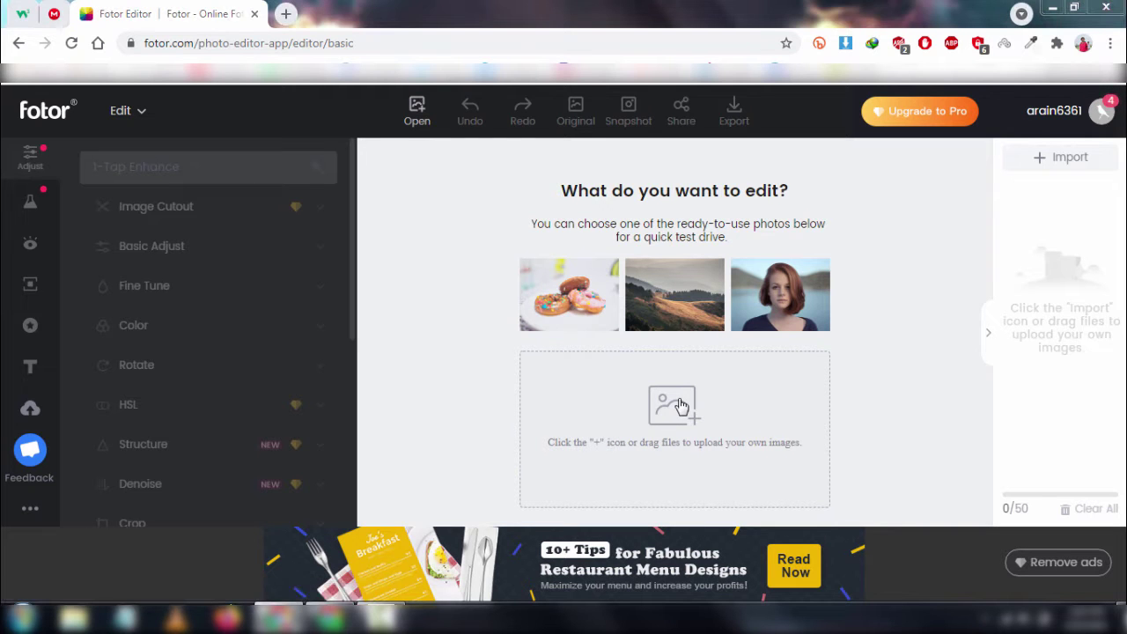
Import the photo 2018_11$largeimg26_Monday_2018_124443991 from the Downloads library into the photo editor.
{"action": "left_click", "coordinate": [681, 405]}
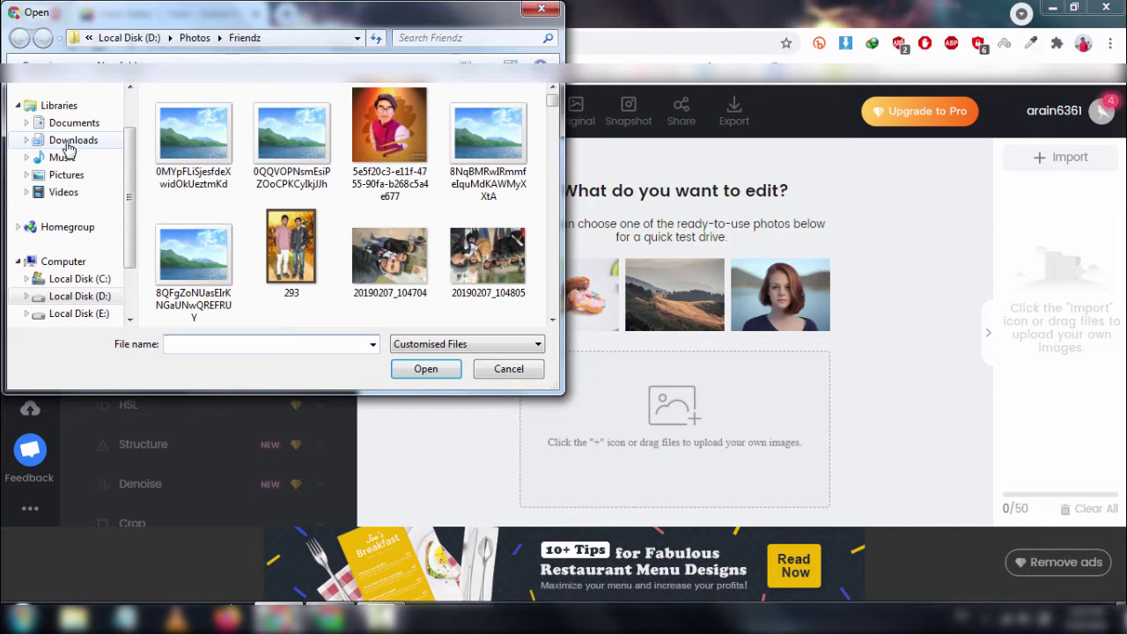
{"action": "left_click", "coordinate": [70, 142]}
{"action": "left_click", "coordinate": [218, 319]}
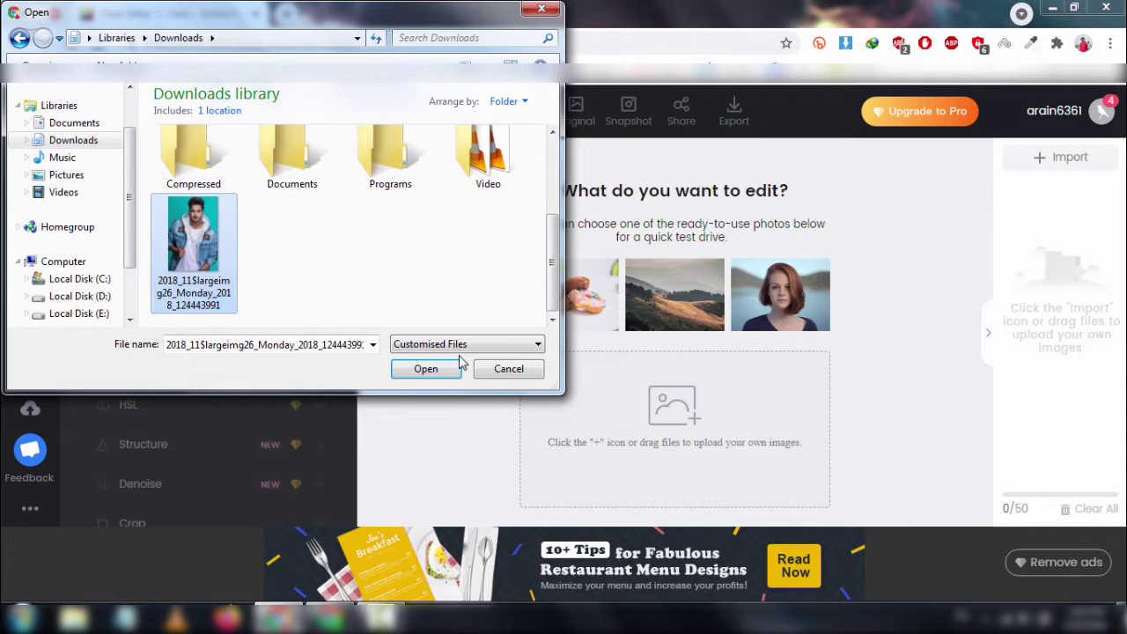
{"action": "left_click", "coordinate": [428, 370]}
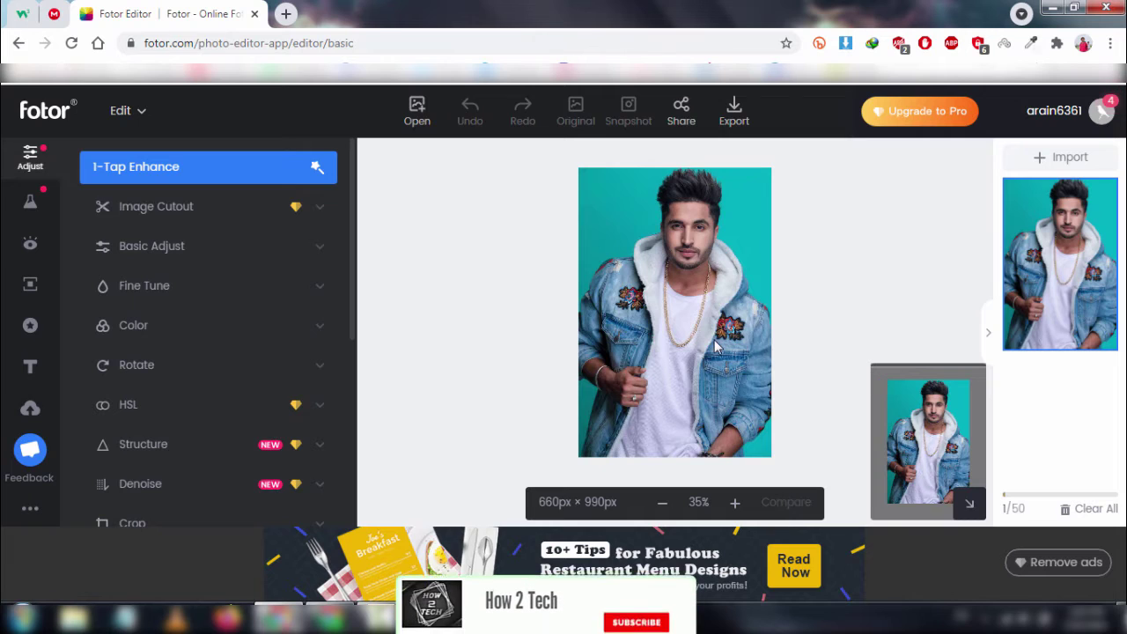
Examine the imported photo at different zoom levels, including the chain and jacket details.
{"action": "scroll", "coordinate": [695, 348], "scroll_direction": "up", "scroll_amount": 5}
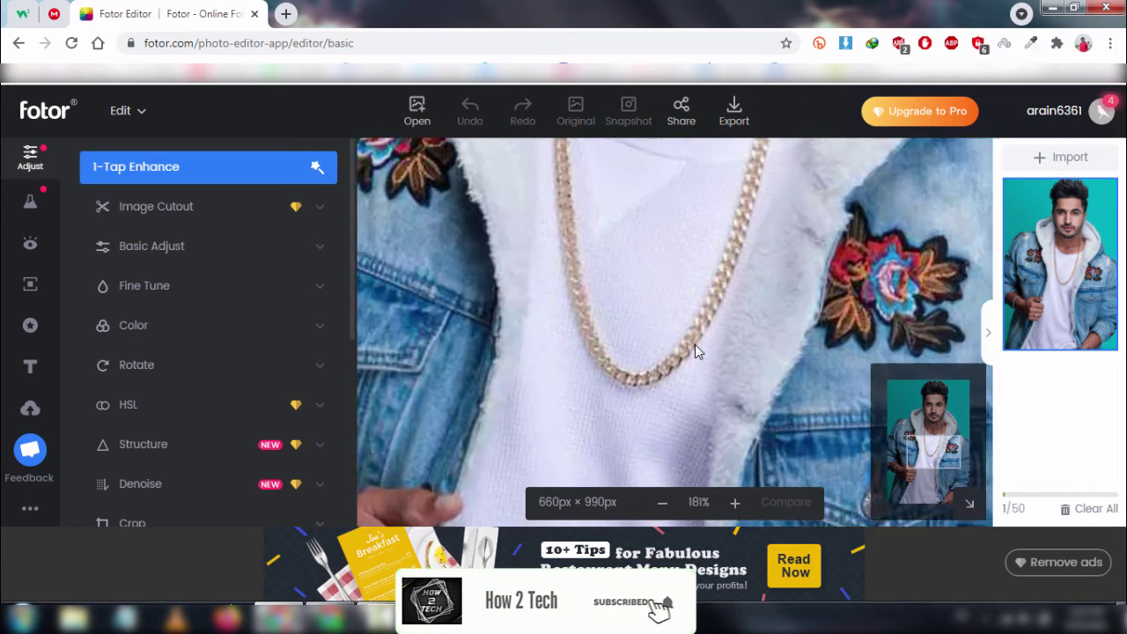
{"action": "scroll", "coordinate": [695, 348], "scroll_direction": "down", "scroll_amount": 3}
{"action": "scroll", "coordinate": [695, 348], "scroll_direction": "down", "scroll_amount": 5}
{"action": "scroll", "coordinate": [695, 348], "scroll_direction": "up", "scroll_amount": 4}
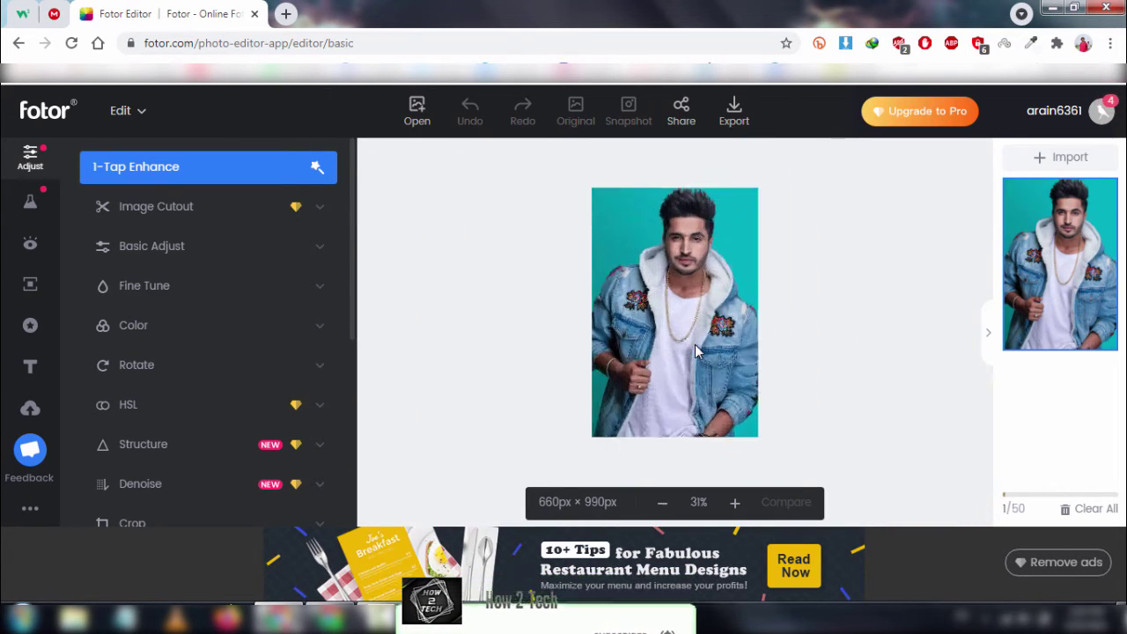
{"action": "left_click_drag", "start_coordinate": [960, 451], "coordinate": [954, 440]}
{"action": "left_click_drag", "start_coordinate": [949, 505], "coordinate": [950, 423]}
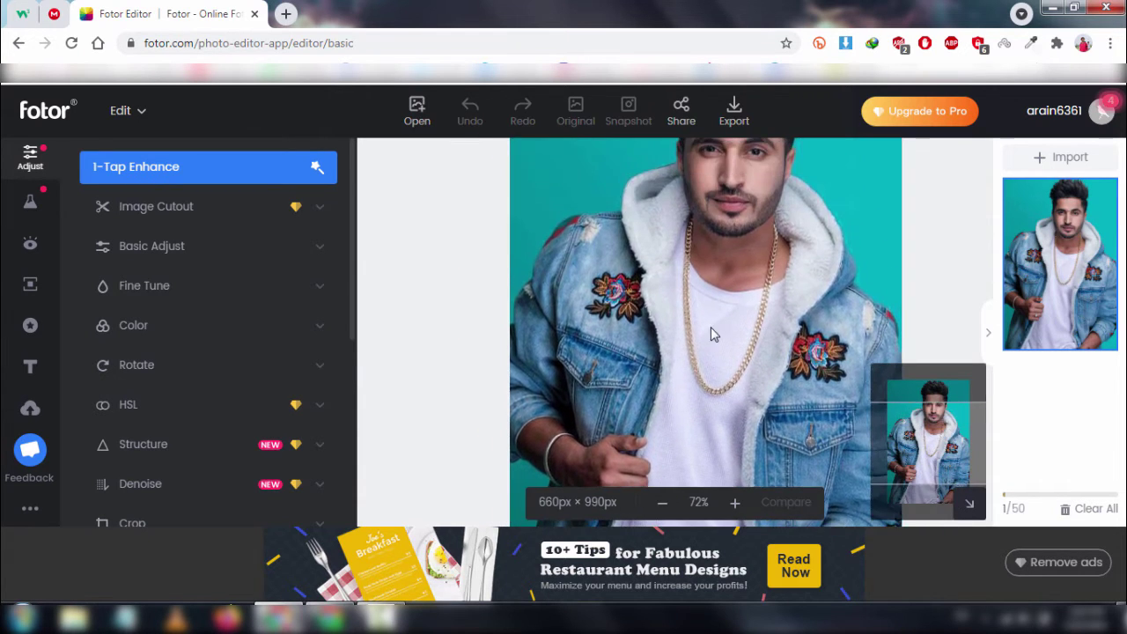
{"action": "scroll", "coordinate": [711, 342], "scroll_direction": "down", "scroll_amount": 3}
{"action": "scroll", "coordinate": [713, 349], "scroll_direction": "up", "scroll_amount": 1}
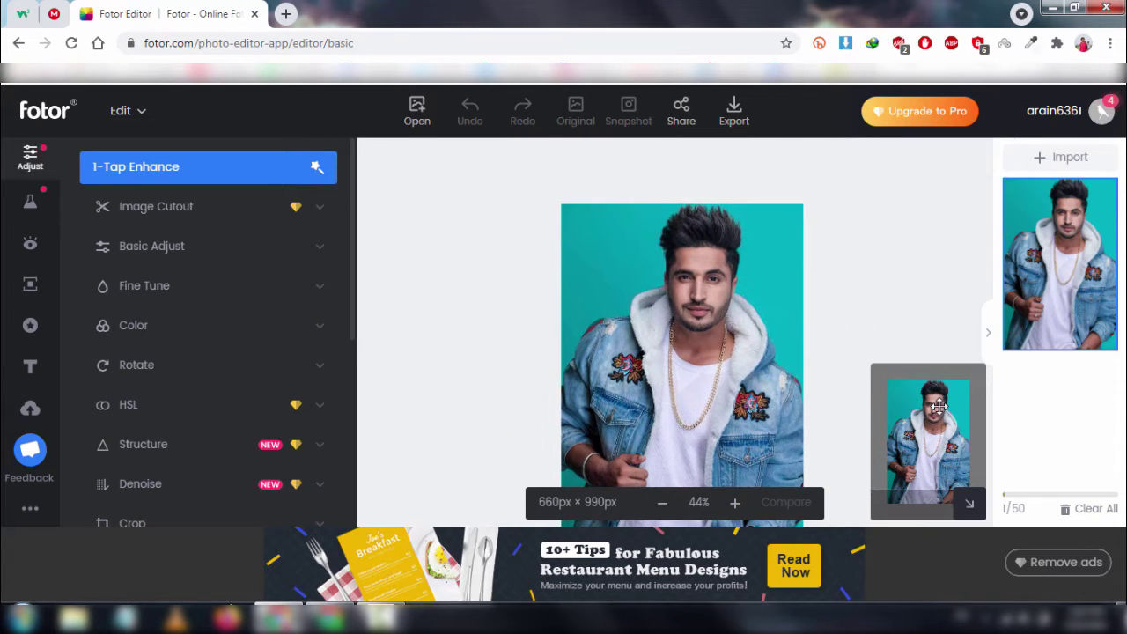
Try Image Cutout by brushing a keep area beside the man's head, review its settings, and discard the changes.
{"action": "left_click", "coordinate": [203, 211]}
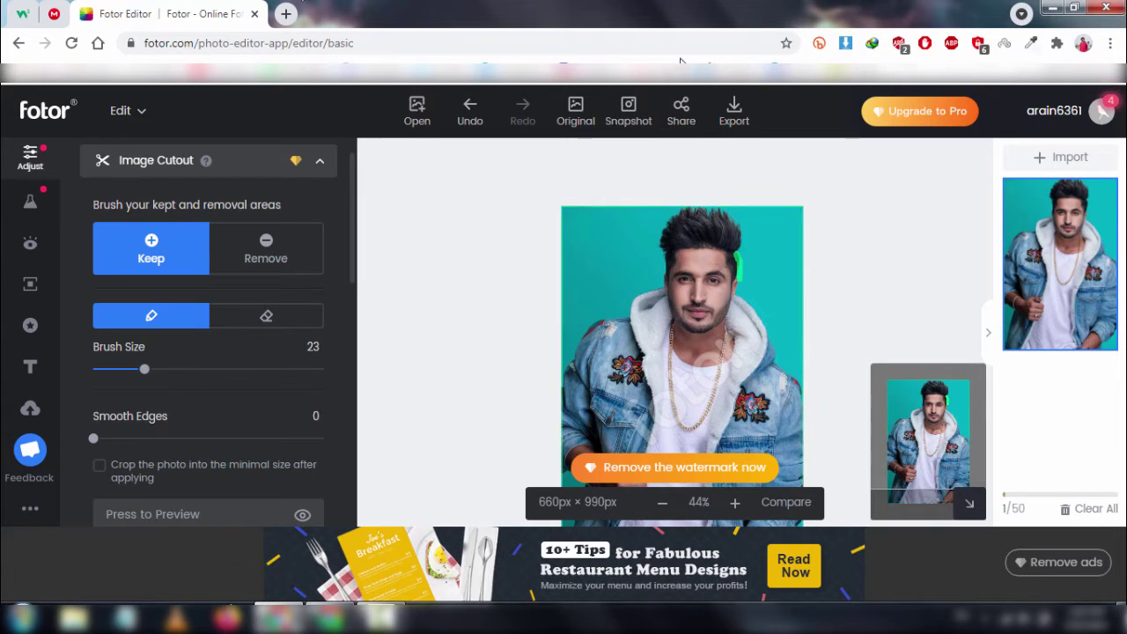
{"action": "scroll", "coordinate": [213, 426], "scroll_direction": "down", "scroll_amount": 1}
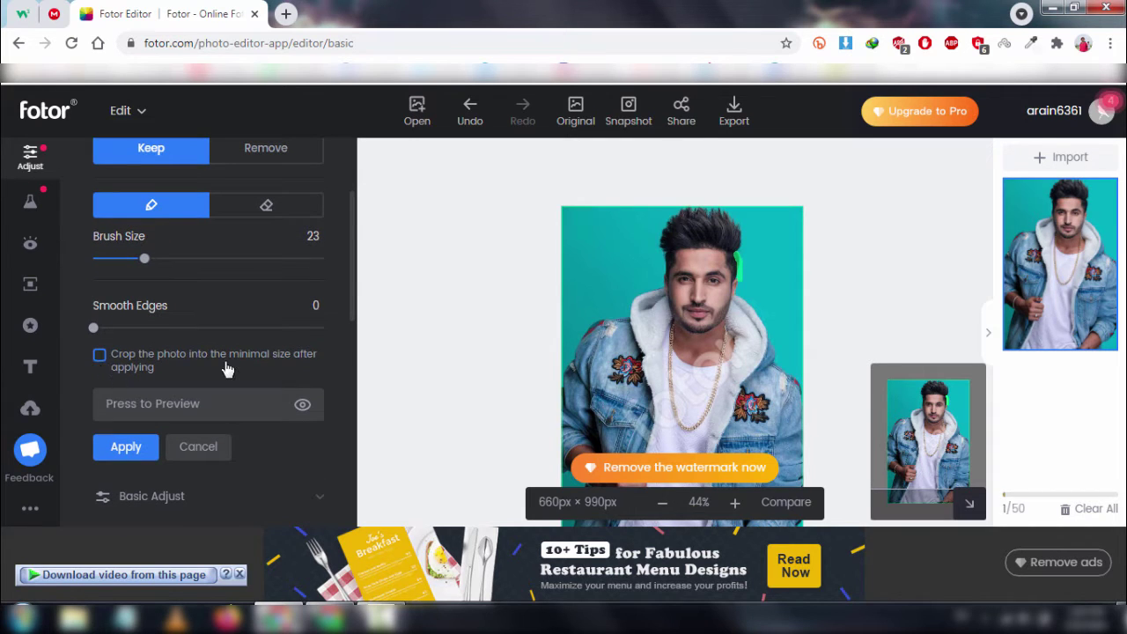
{"action": "scroll", "coordinate": [226, 370], "scroll_direction": "up", "scroll_amount": 1}
{"action": "scroll", "coordinate": [226, 370], "scroll_direction": "down", "scroll_amount": 2}
{"action": "scroll", "coordinate": [227, 370], "scroll_direction": "up", "scroll_amount": 3}
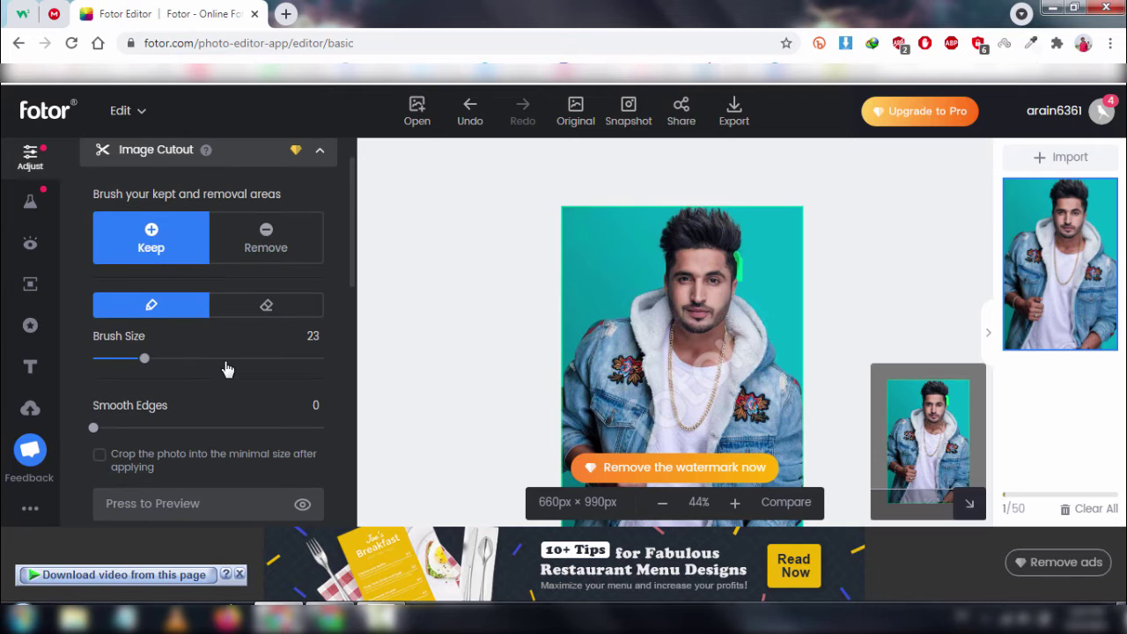
{"action": "left_click", "coordinate": [229, 153]}
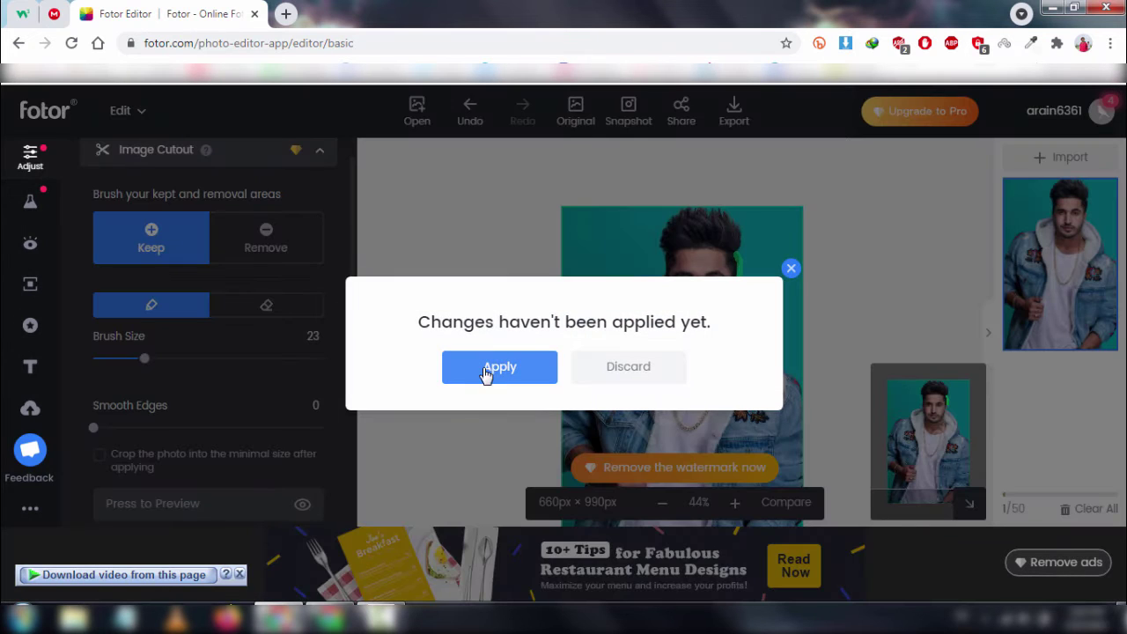
{"action": "left_click", "coordinate": [656, 377]}
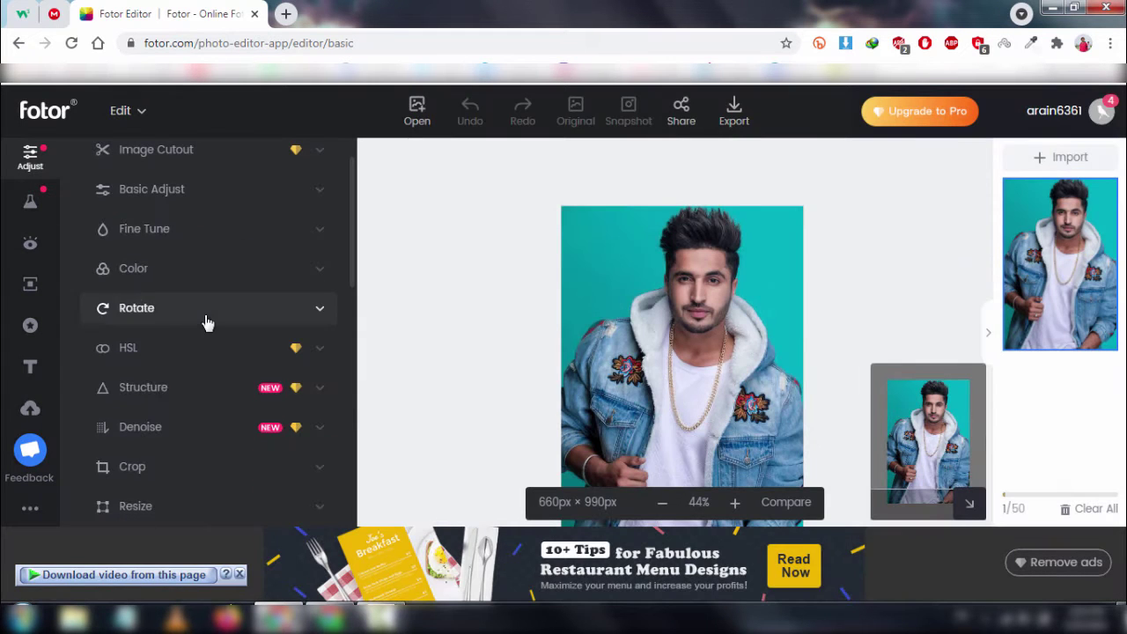
In Basic Adjust, set the photo's brightness to 23, contrast to -9 and sharpness to 129.
{"action": "left_click", "coordinate": [206, 189]}
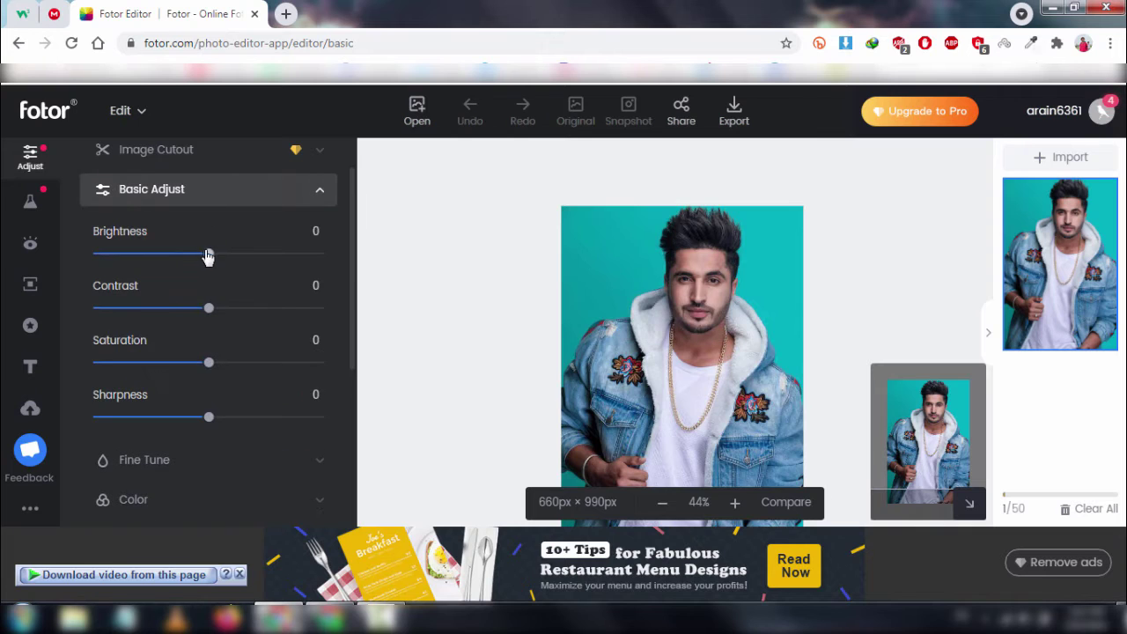
{"action": "mouse_move", "coordinate": [229, 259]}
{"action": "left_mouse_down"}
{"action": "mouse_move", "coordinate": [246, 257]}
{"action": "mouse_move", "coordinate": [237, 259]}
{"action": "left_mouse_up"}
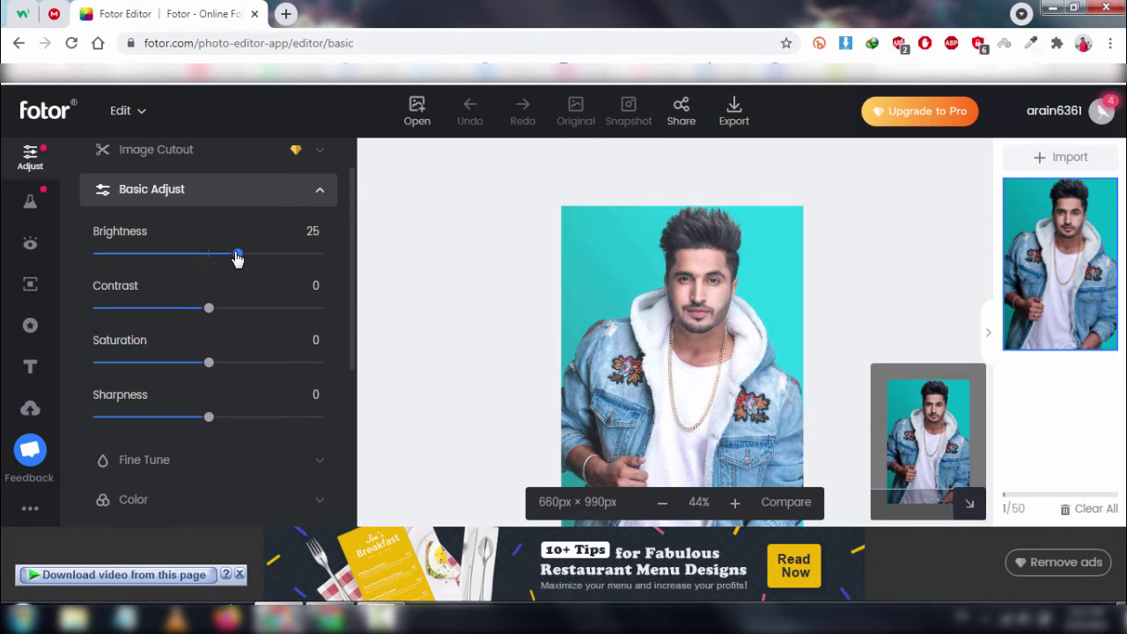
{"action": "left_click_drag", "start_coordinate": [201, 310], "coordinate": [186, 310]}
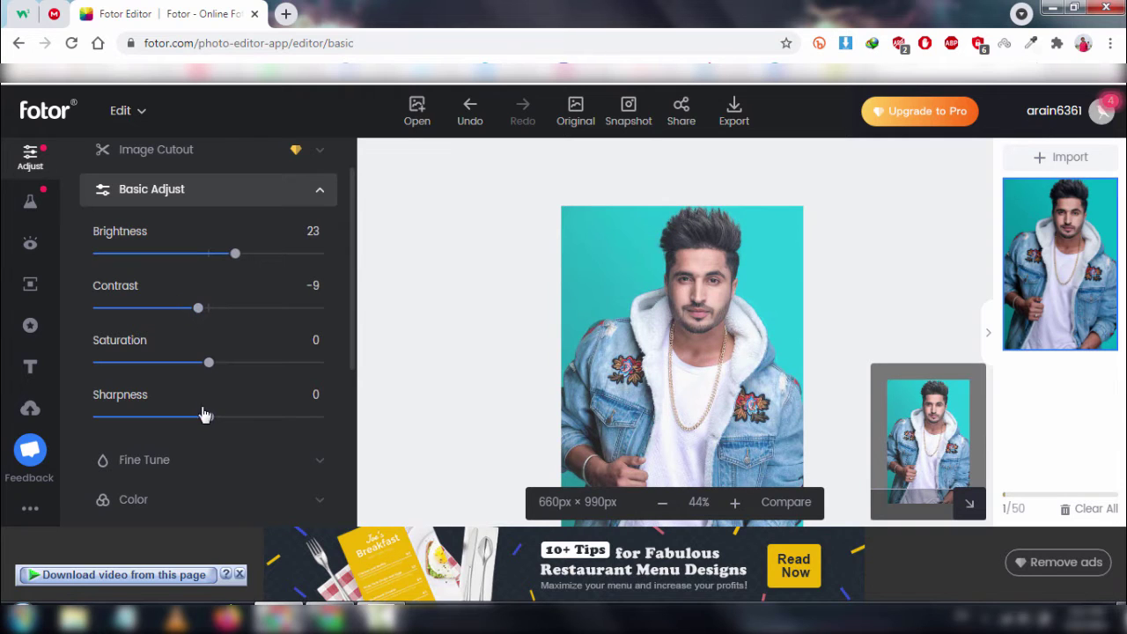
{"action": "left_click", "coordinate": [292, 417]}
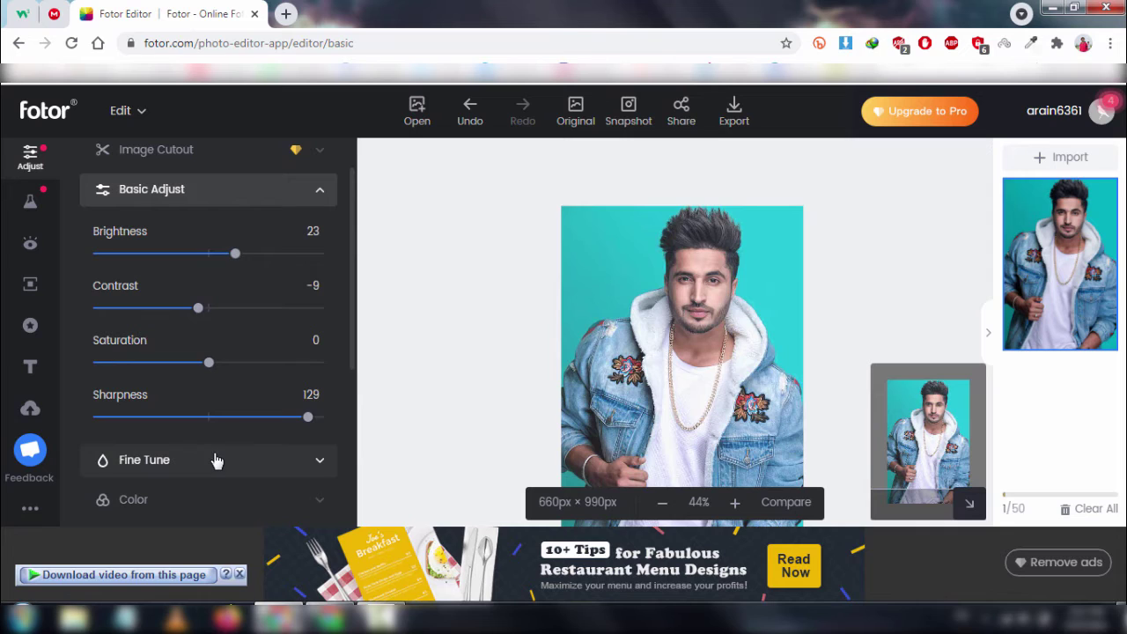
Set the photo's Fine Tune highlights to 100, and its color temperature to 7 and tint to 6.
{"action": "left_click", "coordinate": [269, 459]}
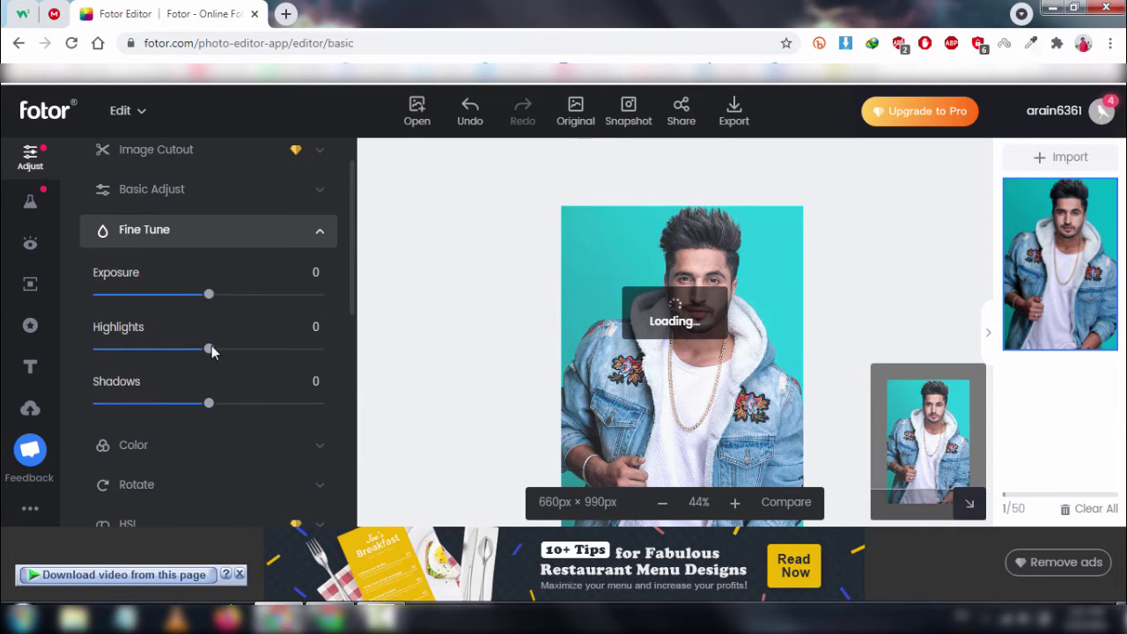
{"action": "left_click_drag", "start_coordinate": [209, 350], "coordinate": [342, 350]}
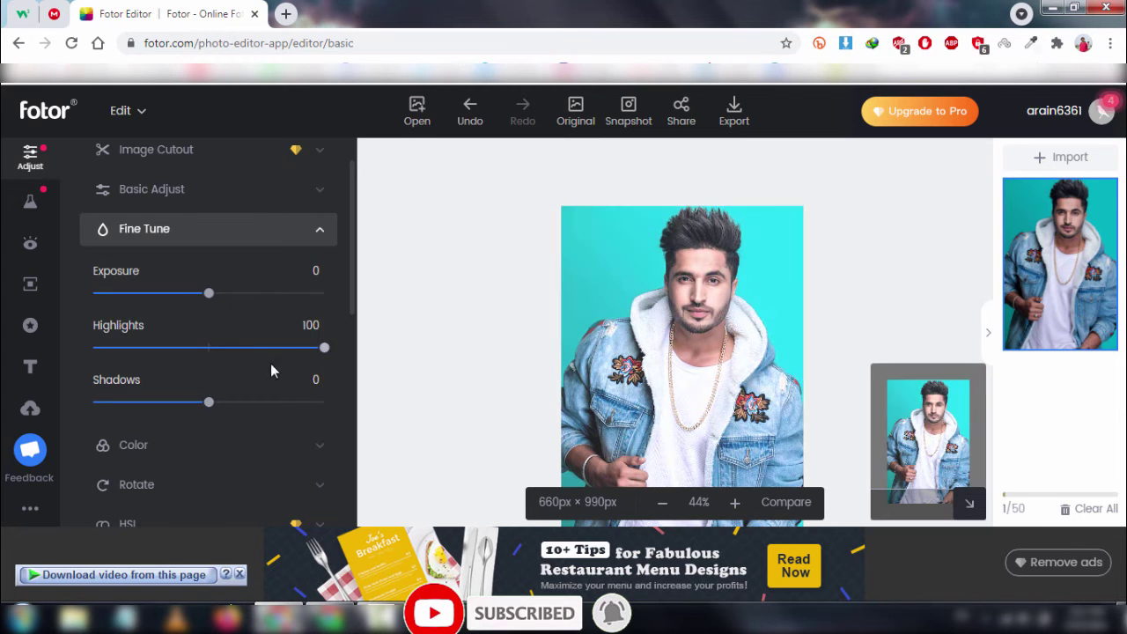
{"action": "left_click", "coordinate": [209, 451]}
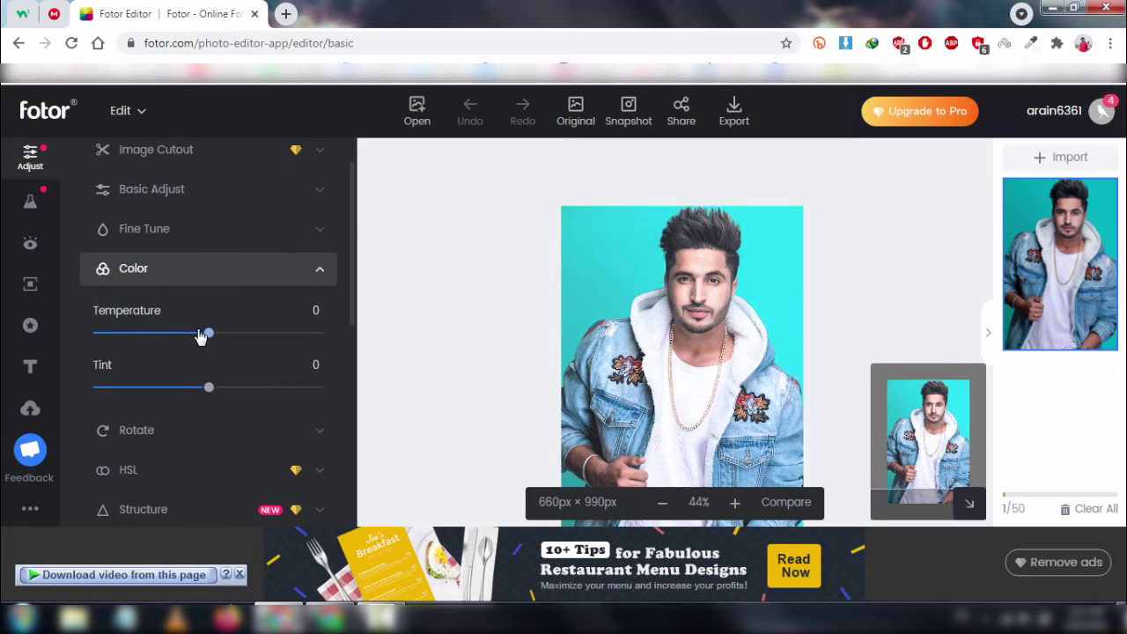
{"action": "mouse_move", "coordinate": [201, 336]}
{"action": "left_mouse_down"}
{"action": "mouse_move", "coordinate": [168, 334]}
{"action": "mouse_move", "coordinate": [217, 339]}
{"action": "left_mouse_up"}
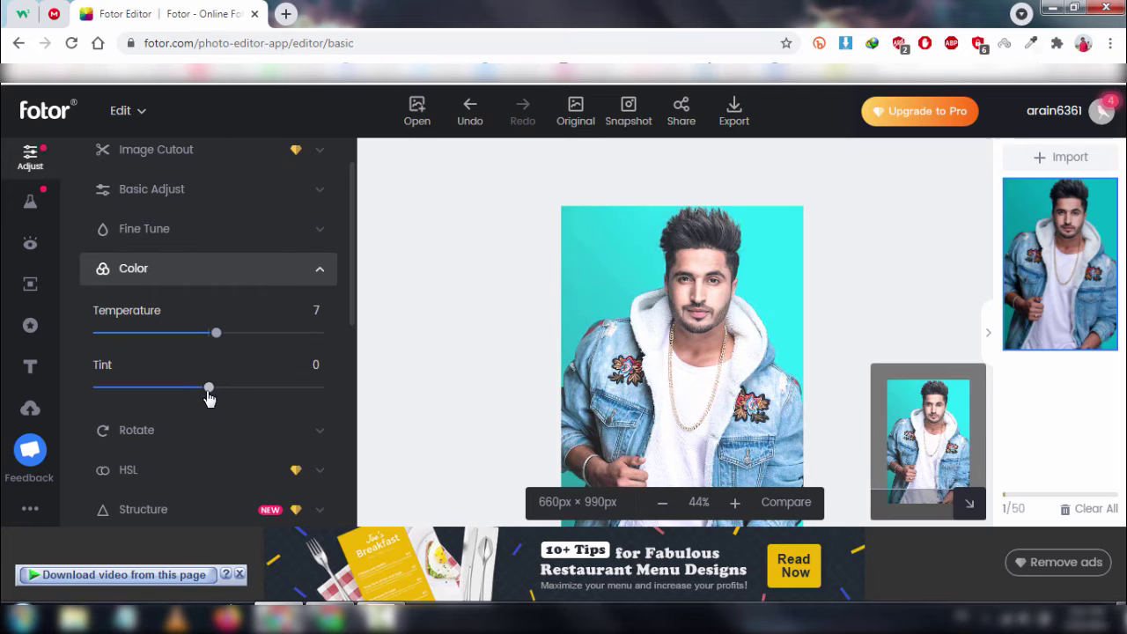
{"action": "mouse_move", "coordinate": [208, 398]}
{"action": "left_mouse_down"}
{"action": "mouse_move", "coordinate": [194, 395]}
{"action": "mouse_move", "coordinate": [225, 399]}
{"action": "left_mouse_up"}
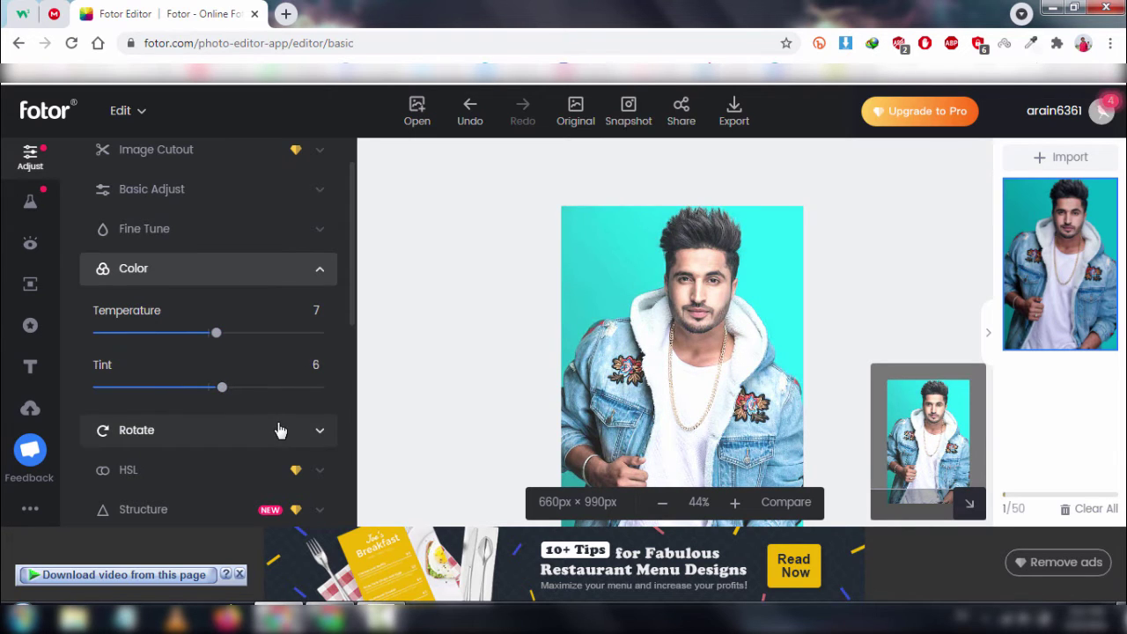
Straighten the photo by -2, and flip it vertically and back upright.
{"action": "left_click", "coordinate": [213, 435]}
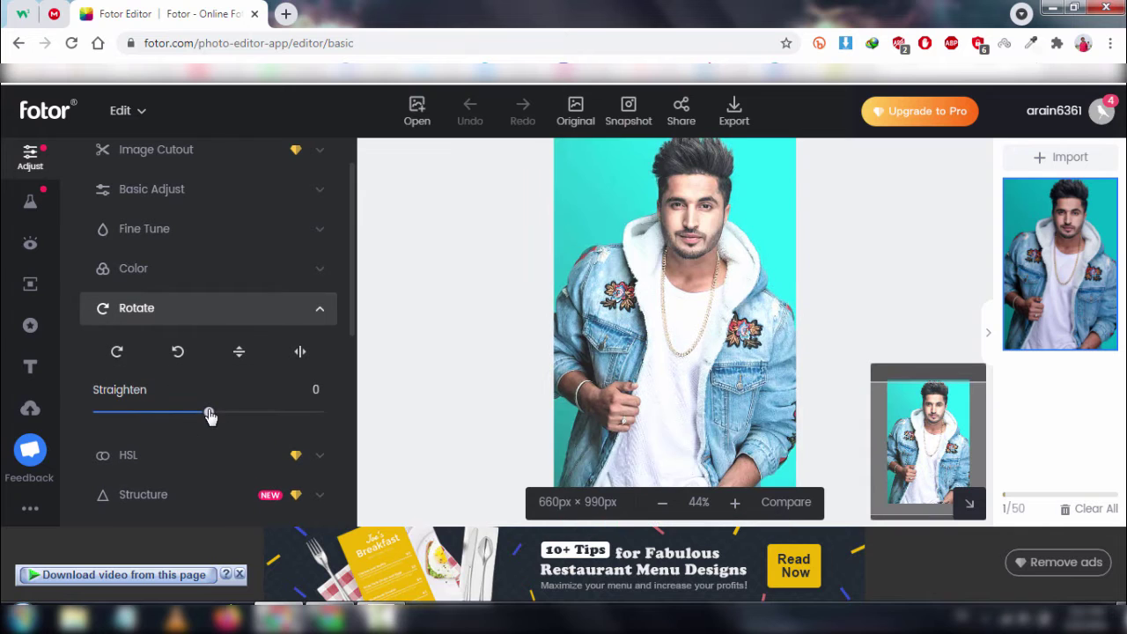
{"action": "mouse_move", "coordinate": [210, 411]}
{"action": "left_mouse_down"}
{"action": "mouse_move", "coordinate": [231, 412]}
{"action": "mouse_move", "coordinate": [156, 403]}
{"action": "mouse_move", "coordinate": [207, 410]}
{"action": "left_mouse_up"}
{"action": "left_click", "coordinate": [240, 353]}
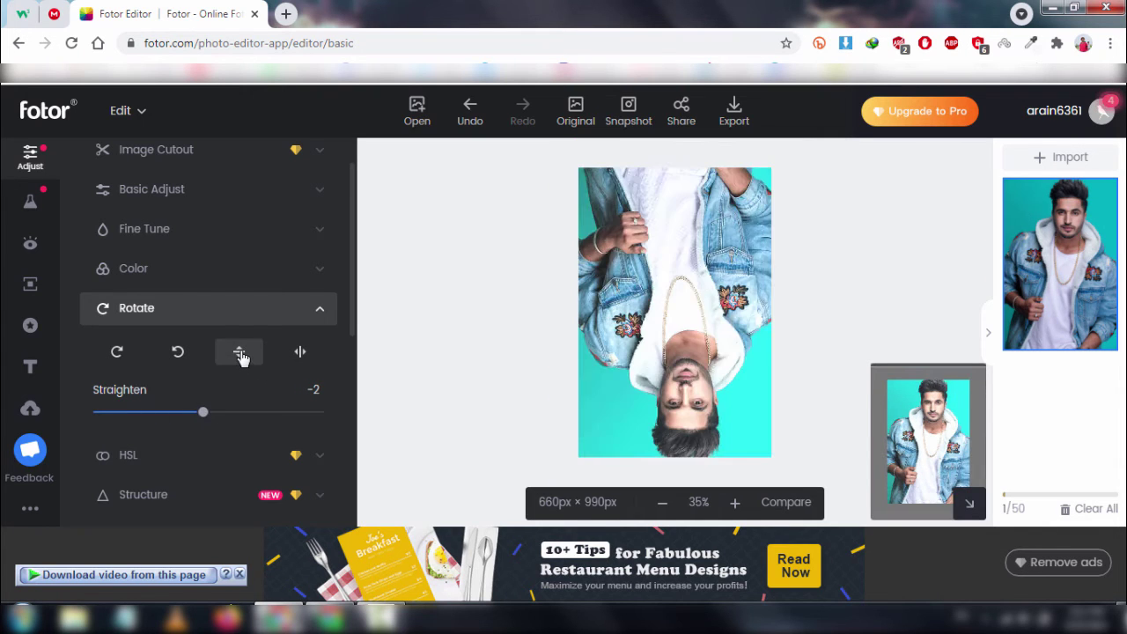
{"action": "left_click", "coordinate": [239, 354]}
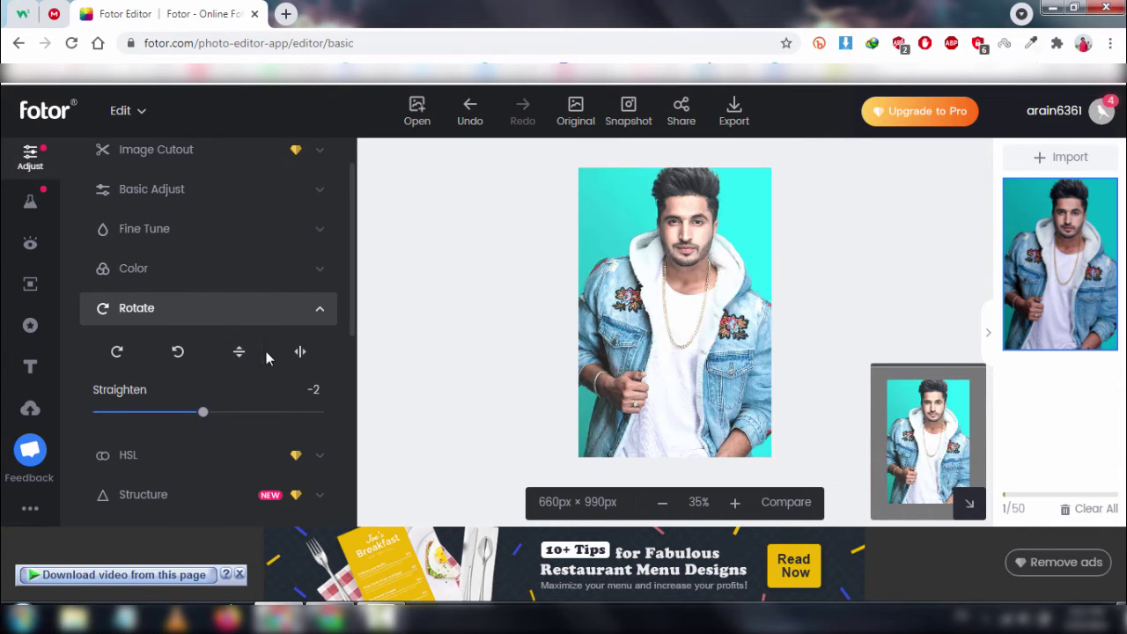
{"action": "left_click", "coordinate": [300, 317]}
Look over the Crop and Resize settings and close both without applying anything.
{"action": "scroll", "coordinate": [246, 432], "scroll_direction": "down", "scroll_amount": 2}
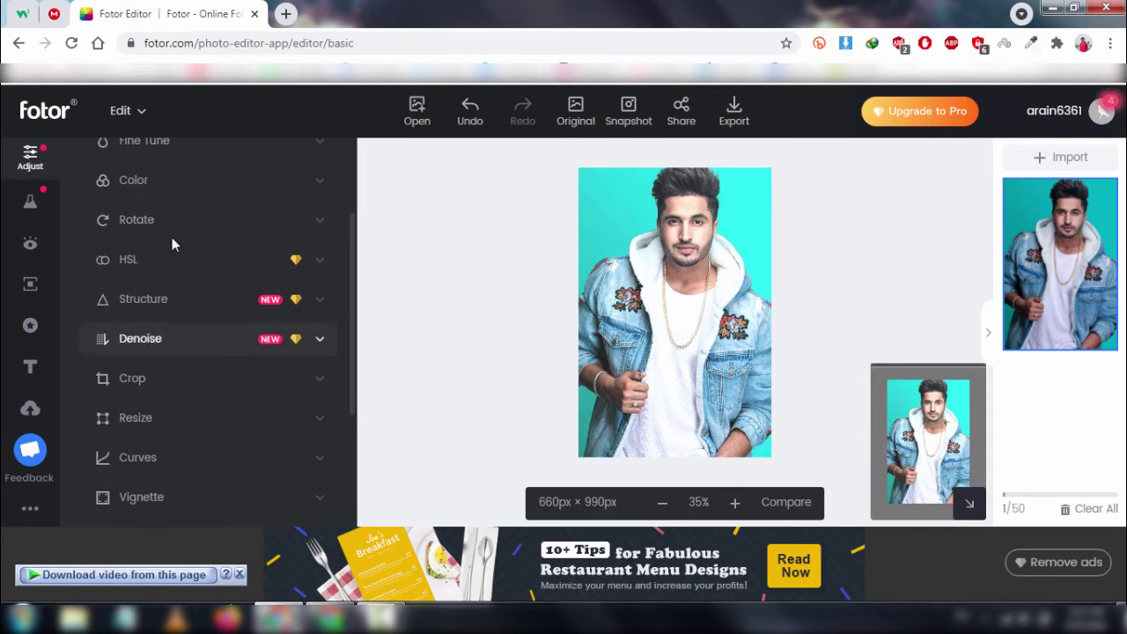
{"action": "left_click", "coordinate": [169, 384]}
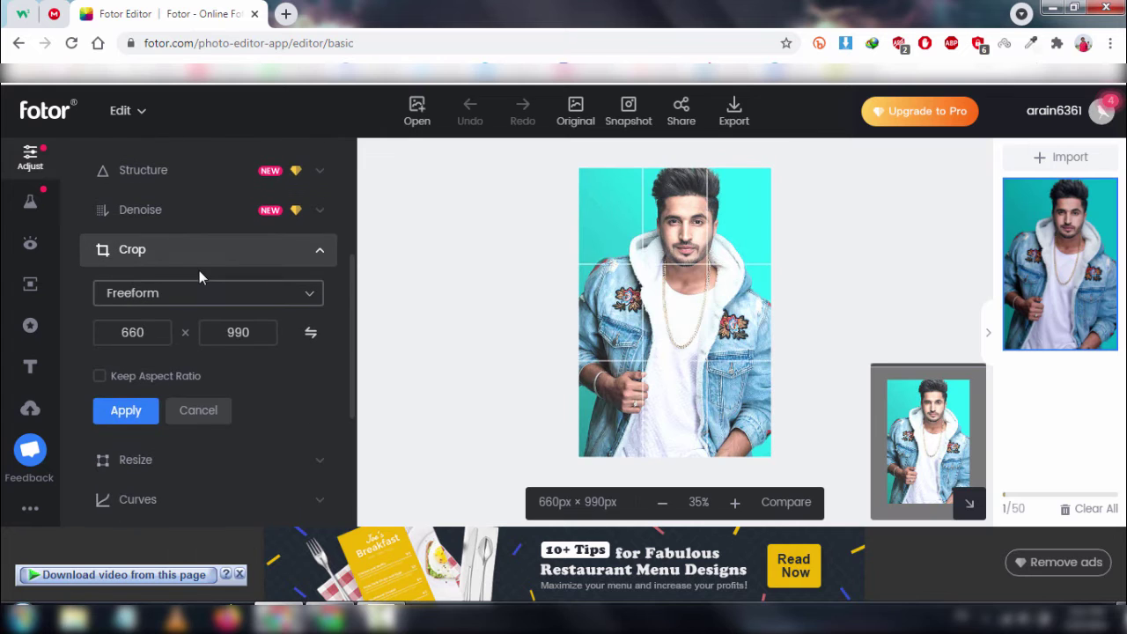
{"action": "left_click", "coordinate": [199, 269]}
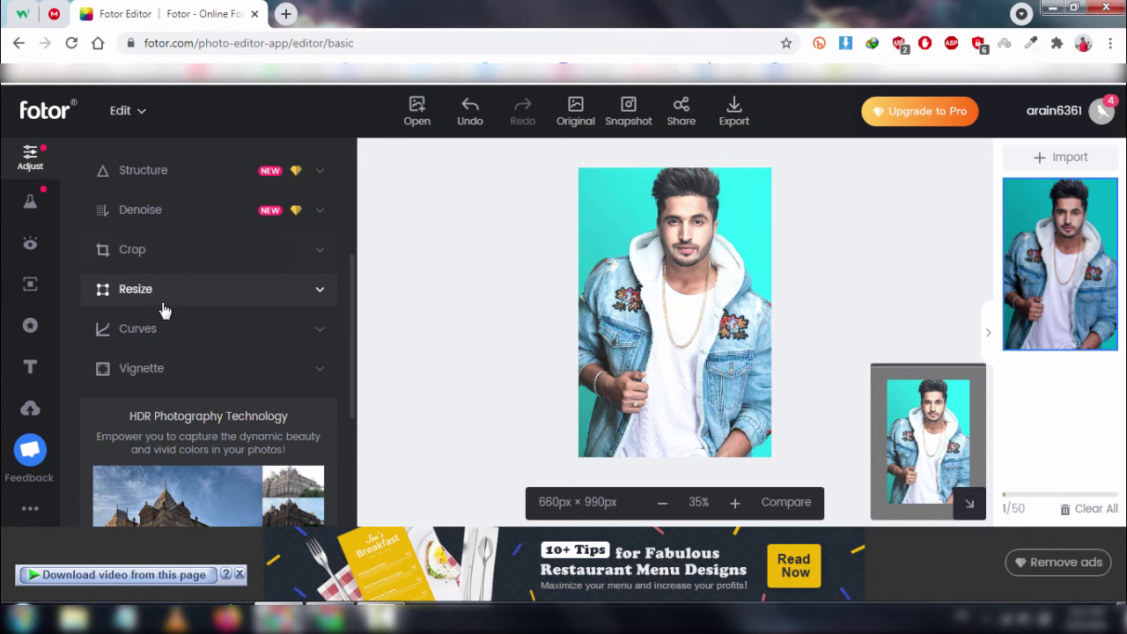
{"action": "left_click", "coordinate": [161, 309]}
{"action": "double_click", "coordinate": [137, 333]}
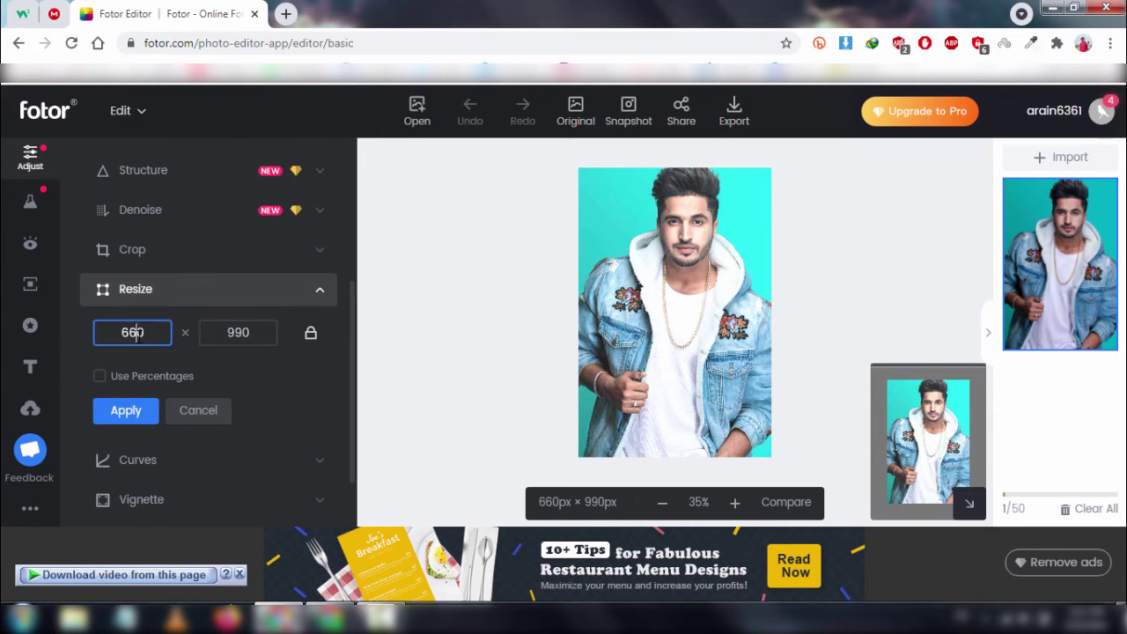
{"action": "left_click", "coordinate": [224, 297]}
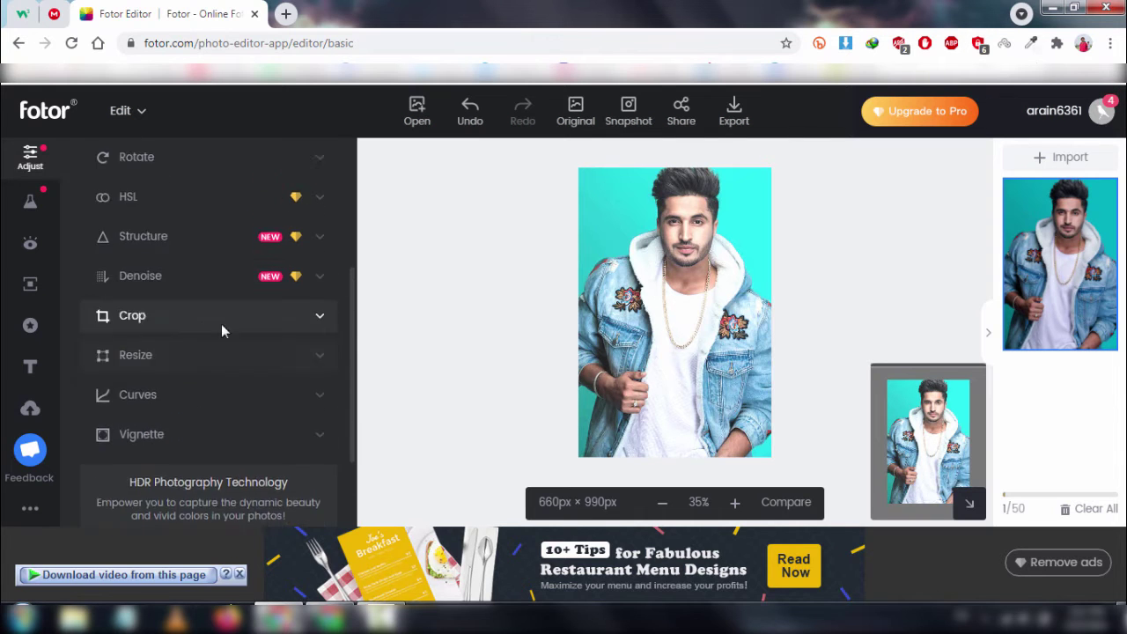
Open Curves and reshape the photo's RGB curve with a slightly lowered highlight point and a second point in the midtones.
{"action": "left_click", "coordinate": [200, 454]}
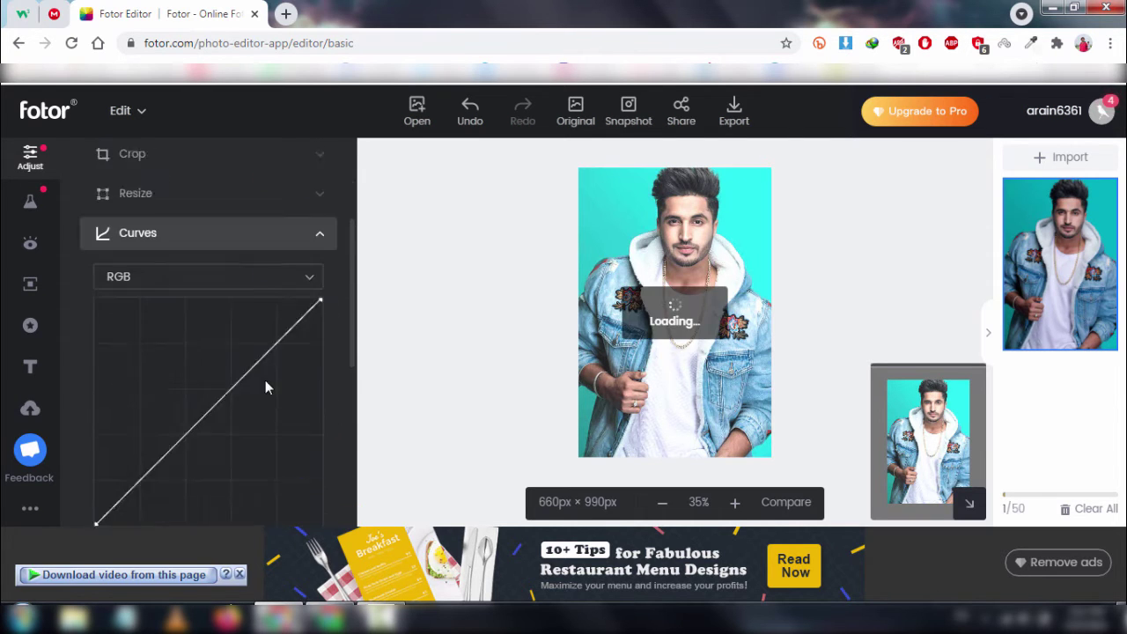
{"action": "left_click", "coordinate": [270, 287]}
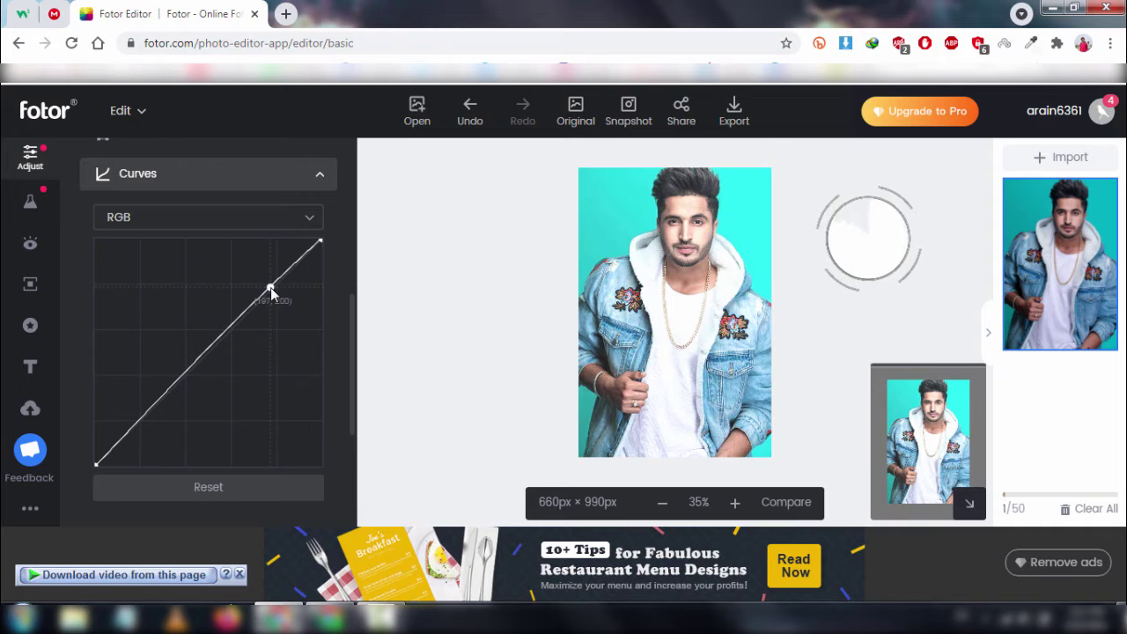
{"action": "left_click_drag", "start_coordinate": [271, 287], "coordinate": [269, 296]}
{"action": "left_click", "coordinate": [199, 371]}
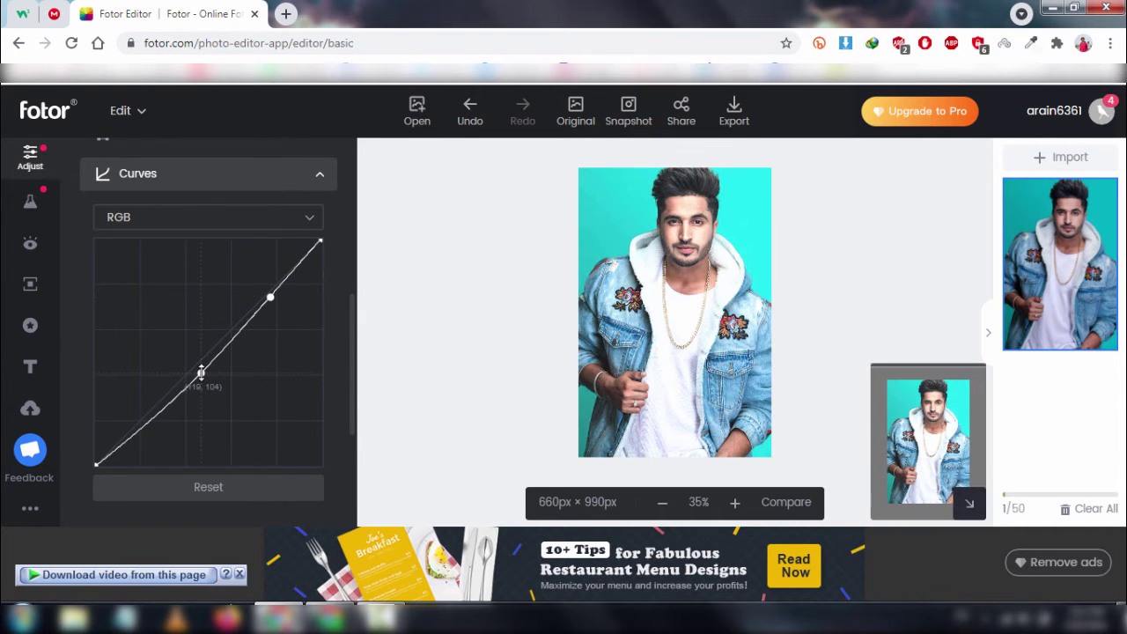
{"action": "left_click_drag", "start_coordinate": [199, 370], "coordinate": [188, 369]}
Add three more points to the RGB curve at about (67, 59), (28, 34) and (156, 151).
{"action": "left_click", "coordinate": [149, 402]}
{"action": "left_click_drag", "start_coordinate": [149, 402], "coordinate": [153, 412]}
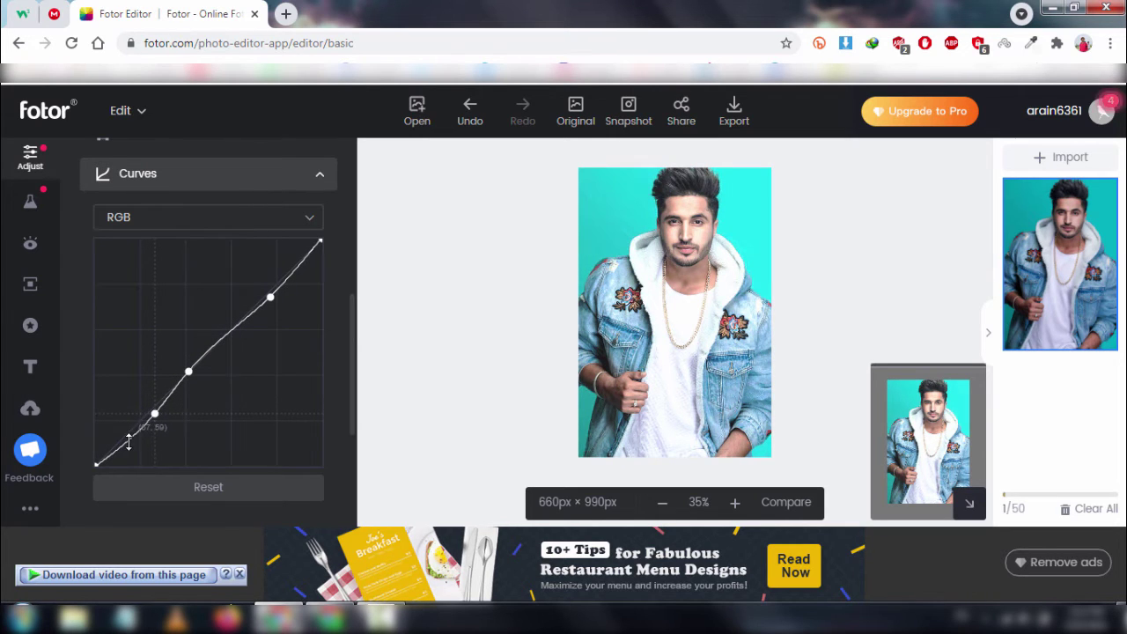
{"action": "left_click_drag", "start_coordinate": [127, 439], "coordinate": [120, 436]}
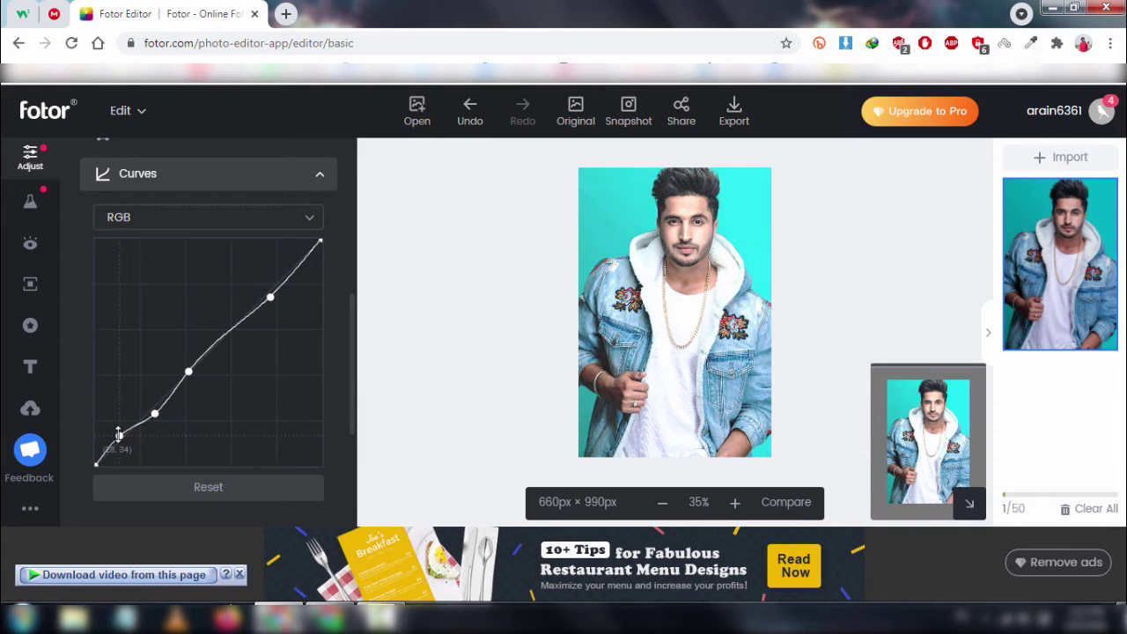
{"action": "left_click_drag", "start_coordinate": [229, 328], "coordinate": [234, 332]}
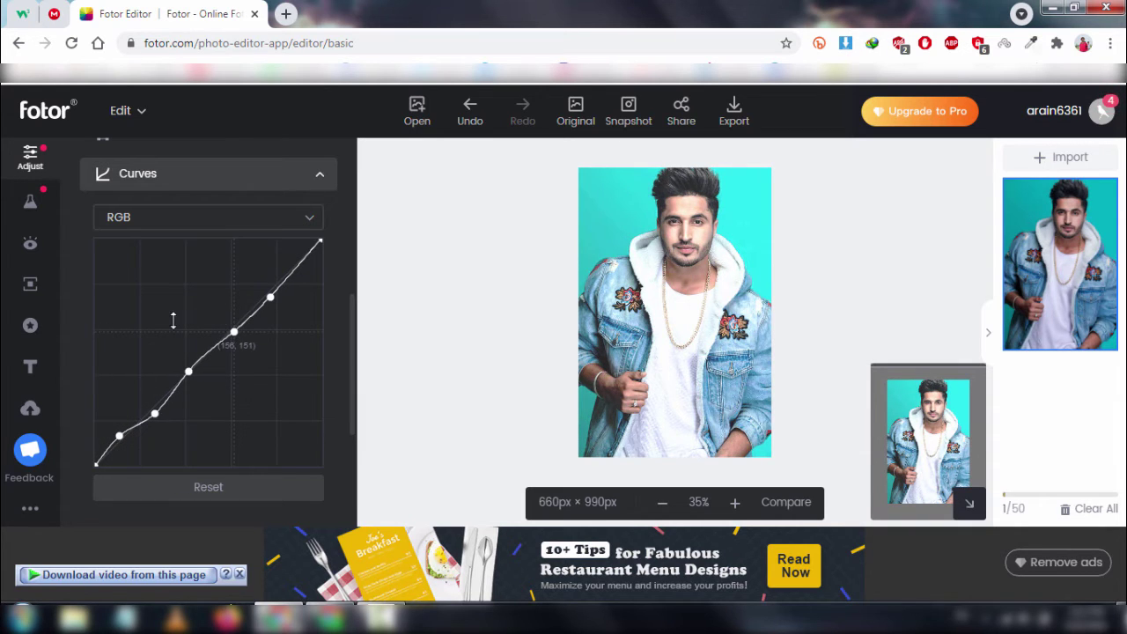
Look through the effect categories available for the photo.
{"action": "left_click", "coordinate": [31, 201]}
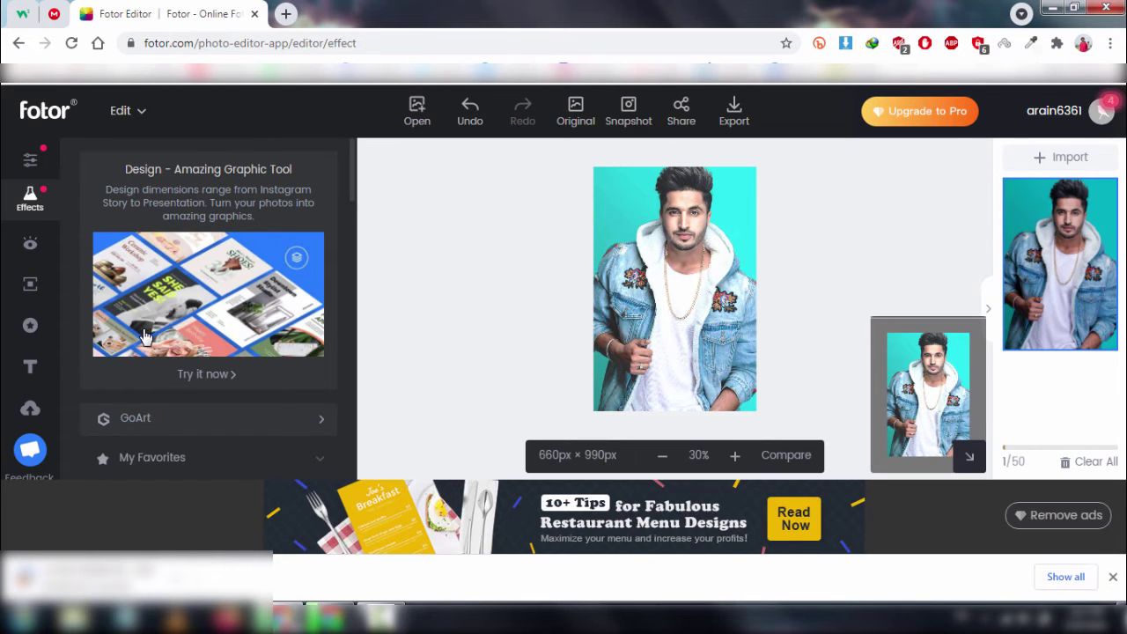
{"action": "scroll", "coordinate": [132, 220], "scroll_direction": "down", "scroll_amount": 3}
{"action": "scroll", "coordinate": [188, 247], "scroll_direction": "down", "scroll_amount": 3}
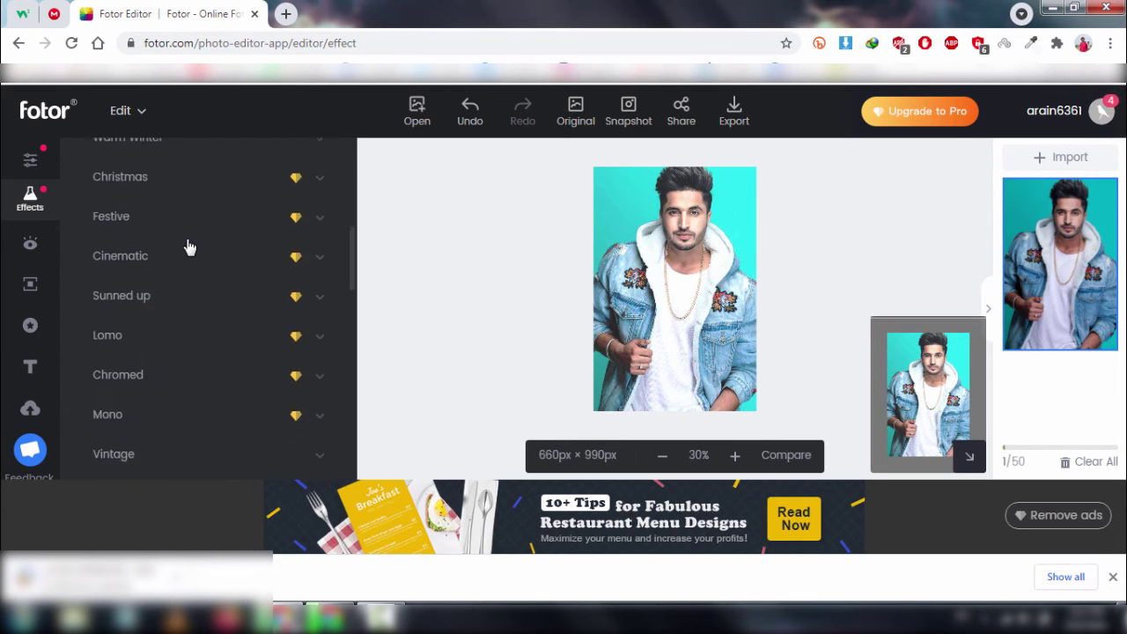
{"action": "scroll", "coordinate": [188, 246], "scroll_direction": "up", "scroll_amount": 5}
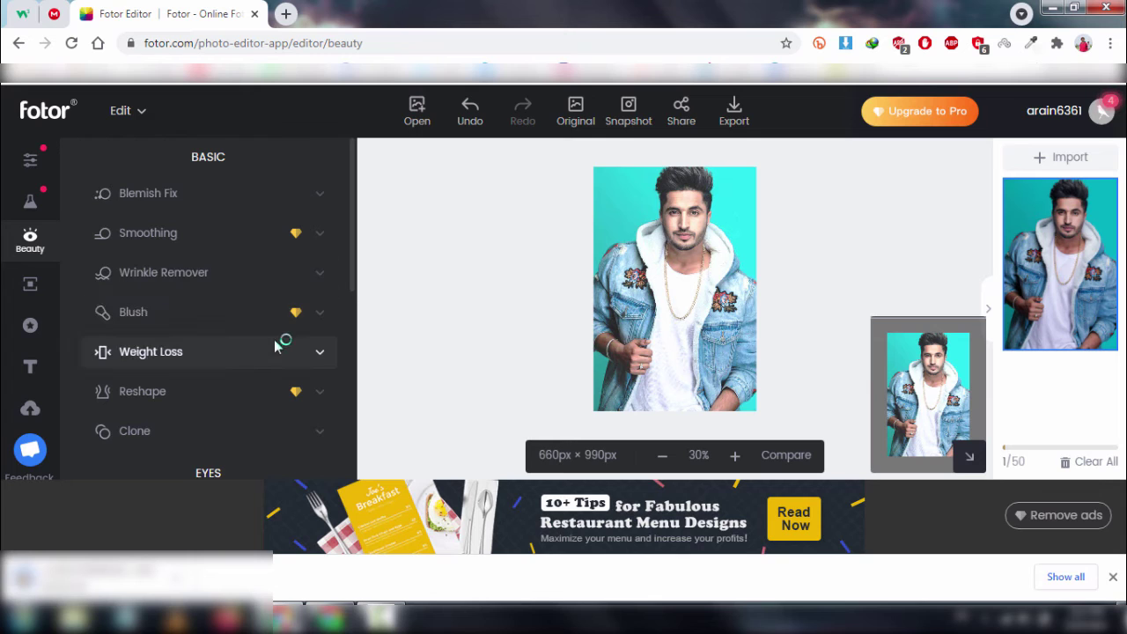
Look over the Beauty tools for basic, eyes and mouth retouching, including the Teeth Whitening brush settings.
{"action": "scroll", "coordinate": [231, 290], "scroll_direction": "down", "scroll_amount": 5}
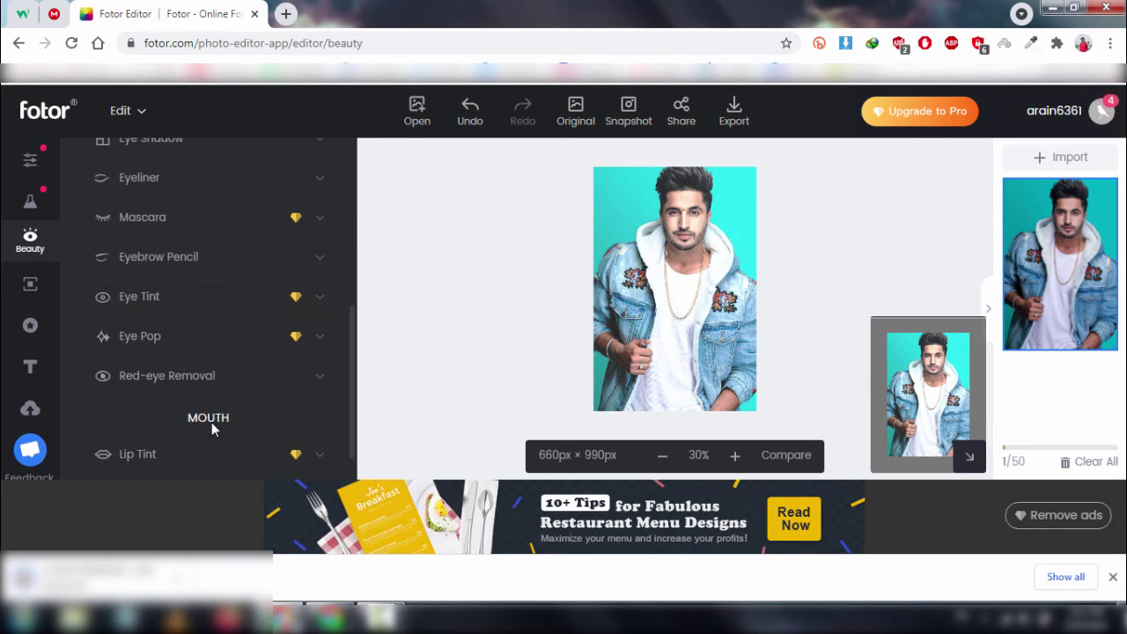
{"action": "scroll", "coordinate": [211, 422], "scroll_direction": "down", "scroll_amount": 1}
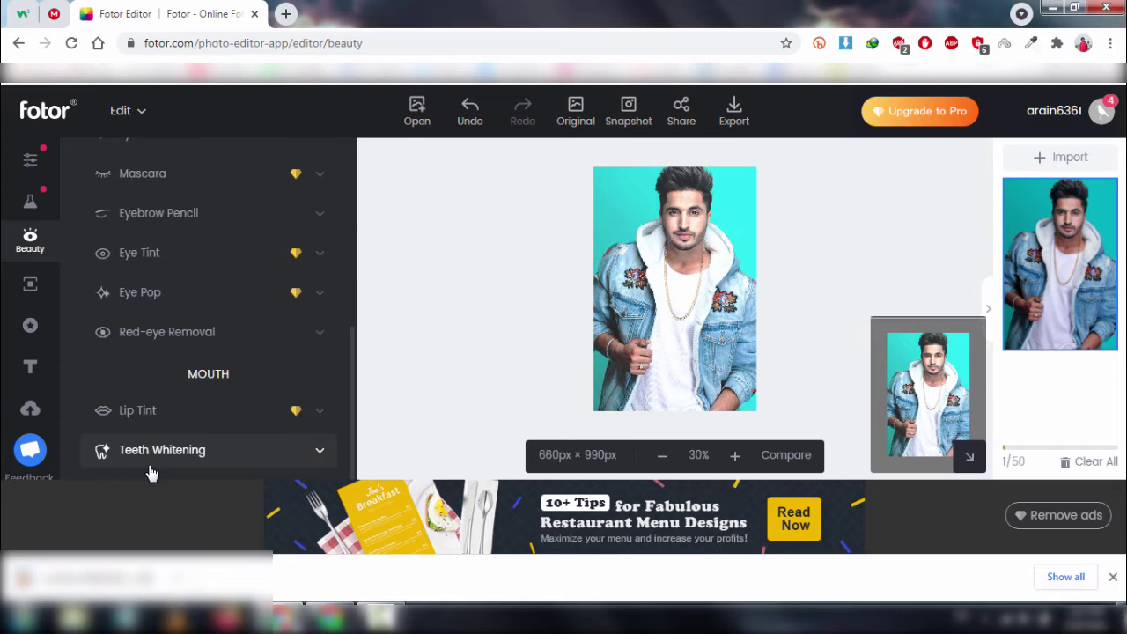
{"action": "left_click", "coordinate": [226, 450]}
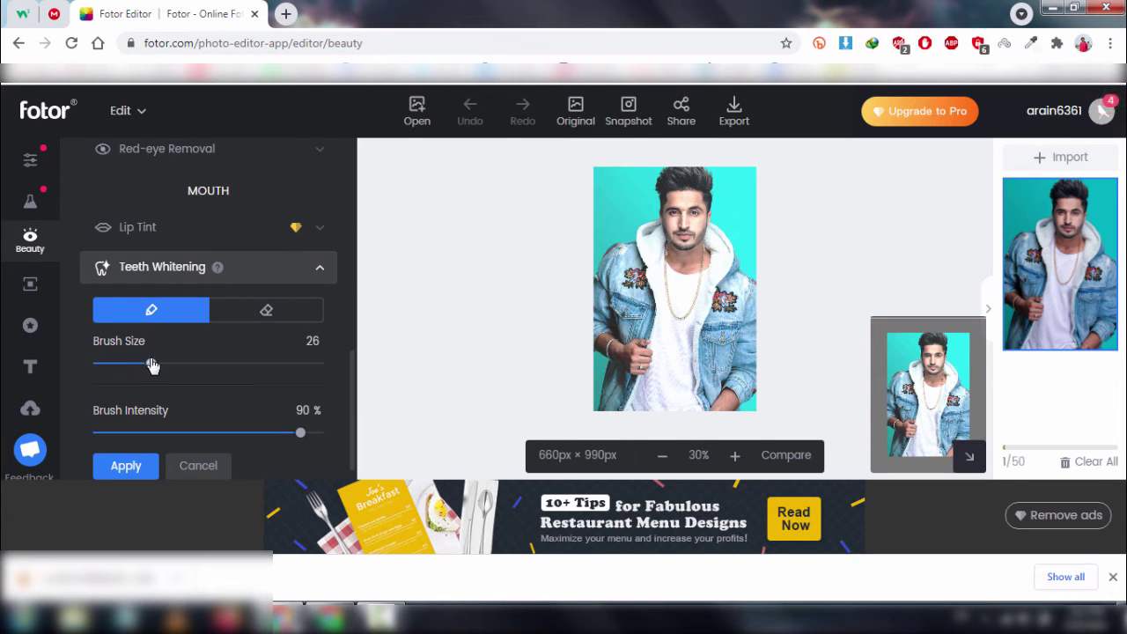
{"action": "scroll", "coordinate": [229, 297], "scroll_direction": "up", "scroll_amount": 6}
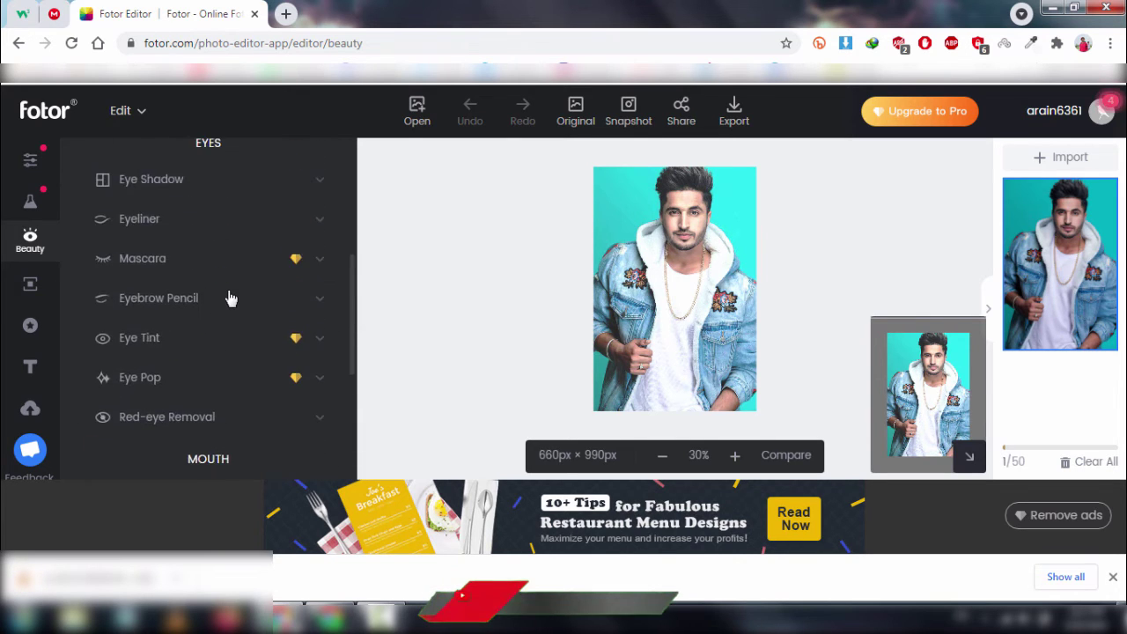
{"action": "scroll", "coordinate": [229, 296], "scroll_direction": "up", "scroll_amount": 3}
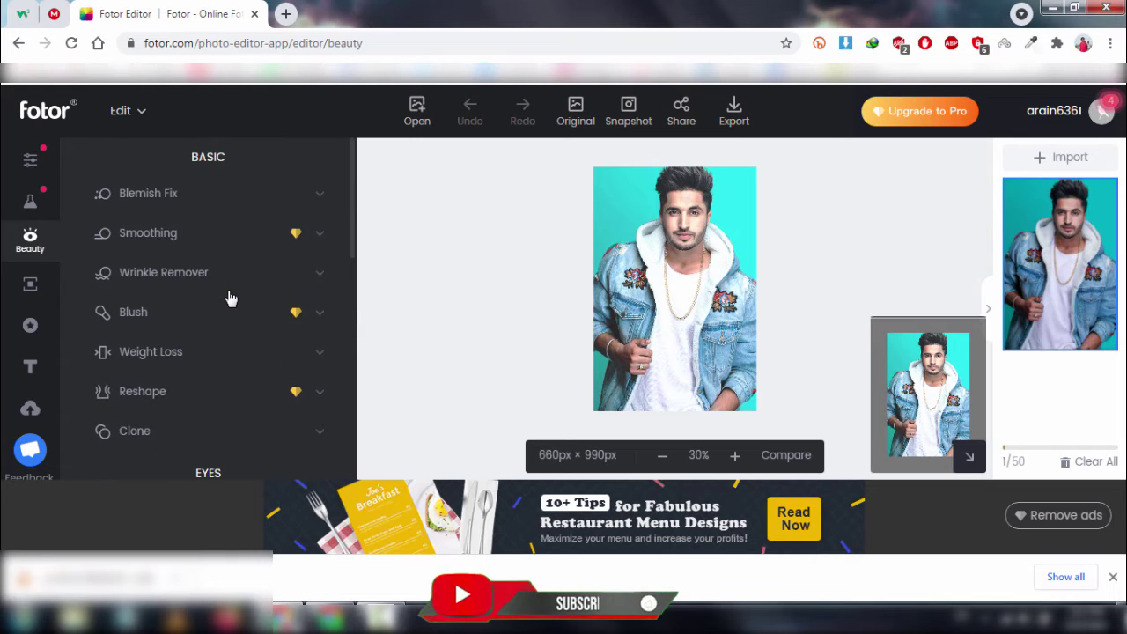
Check Blemish Fix, and try out Red-eye Removal with its size set to 35.
{"action": "left_click", "coordinate": [219, 195]}
{"action": "scroll", "coordinate": [217, 199], "scroll_direction": "down", "scroll_amount": 8}
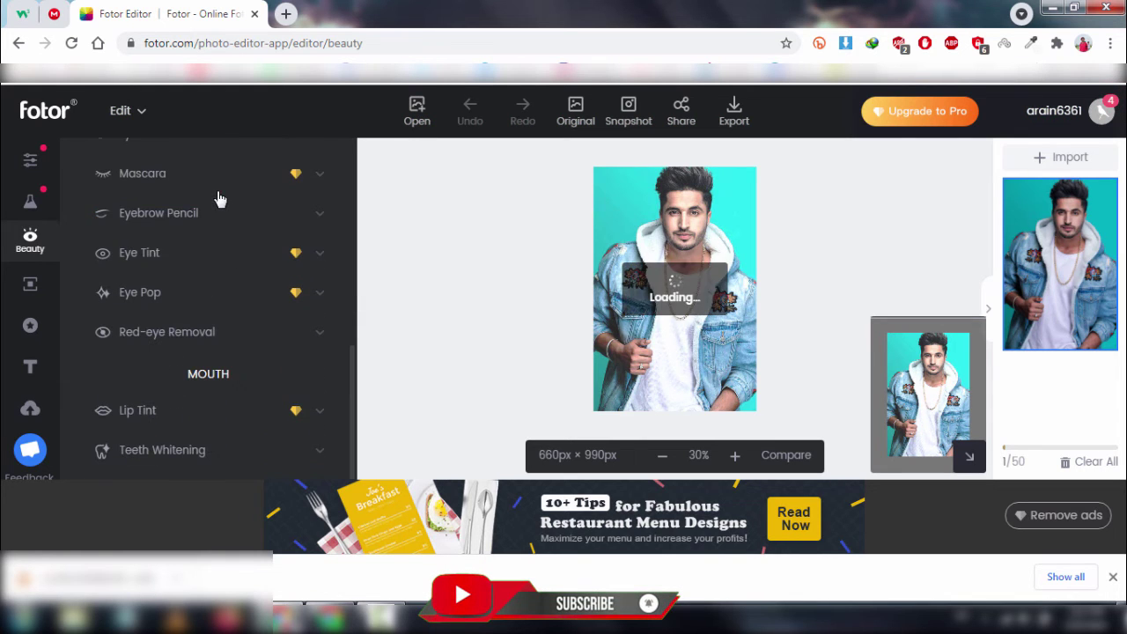
{"action": "left_click", "coordinate": [211, 331]}
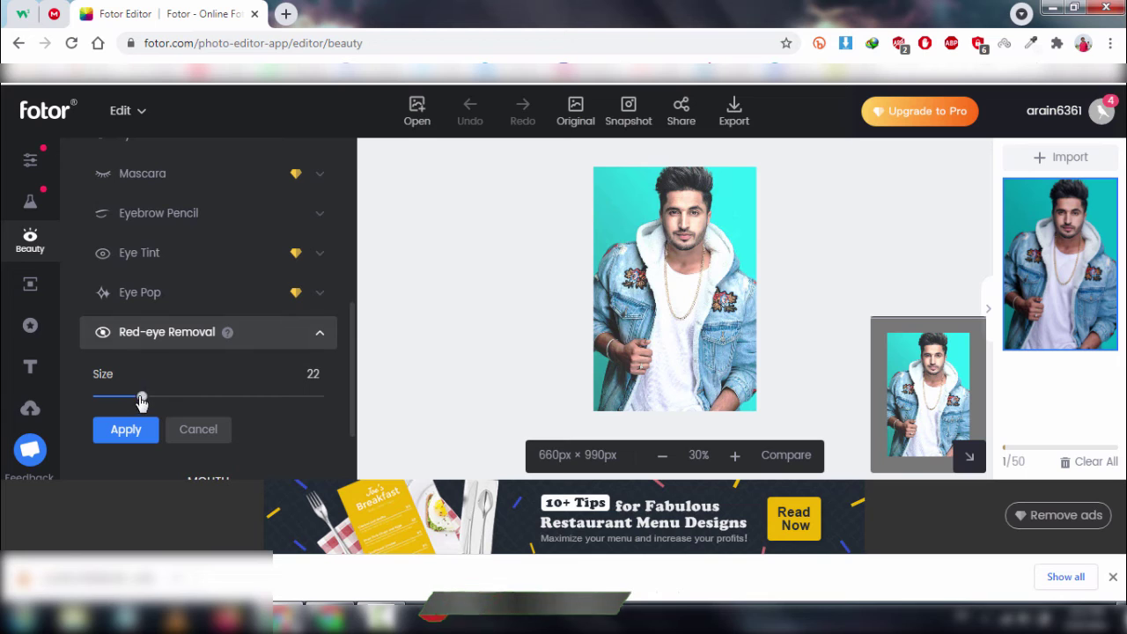
{"action": "left_click_drag", "start_coordinate": [141, 397], "coordinate": [202, 398]}
{"action": "left_click", "coordinate": [174, 398]}
{"action": "scroll", "coordinate": [704, 256], "scroll_direction": "up", "scroll_amount": 5}
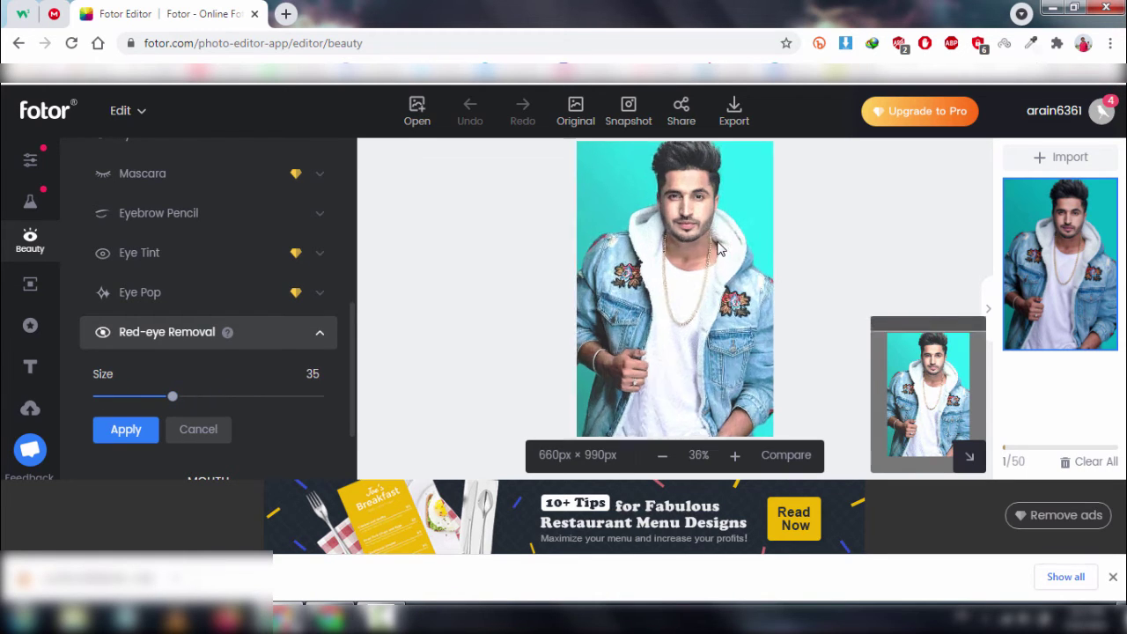
{"action": "left_click_drag", "start_coordinate": [958, 401], "coordinate": [956, 370]}
Try the rough black-edged frame from the Simple frames on the photo.
{"action": "left_click", "coordinate": [29, 282]}
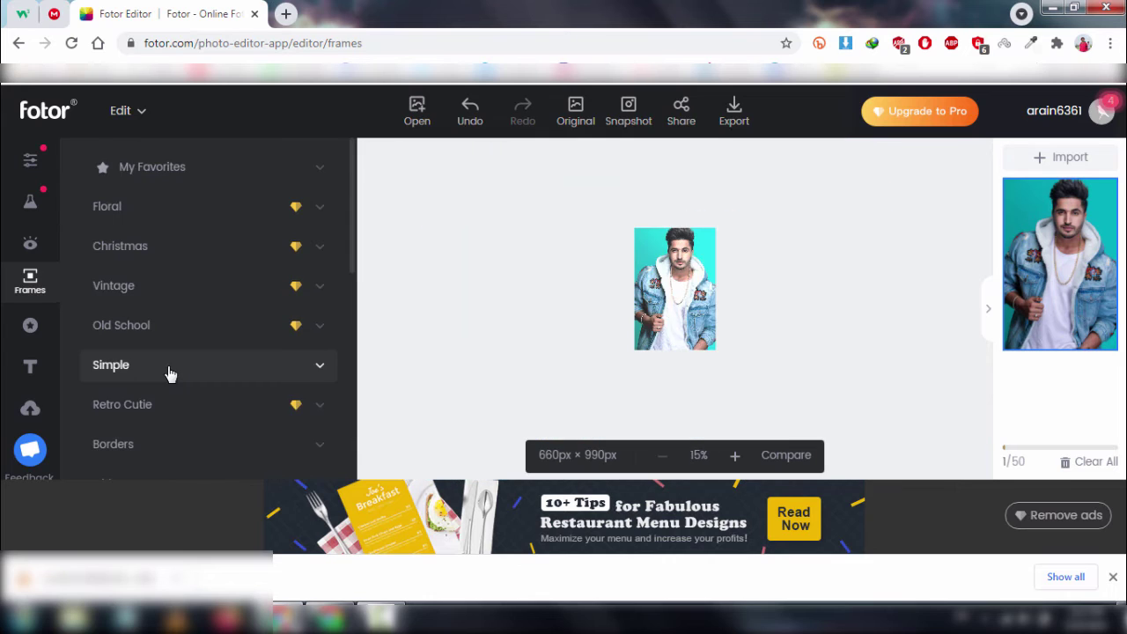
{"action": "left_click", "coordinate": [168, 365]}
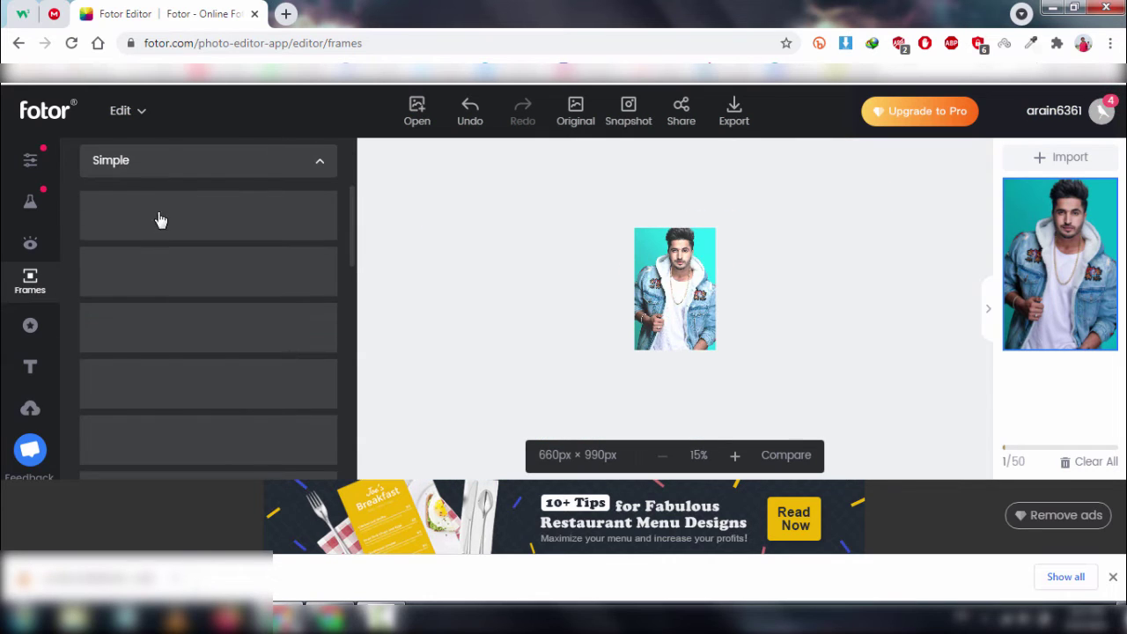
{"action": "left_click", "coordinate": [202, 380]}
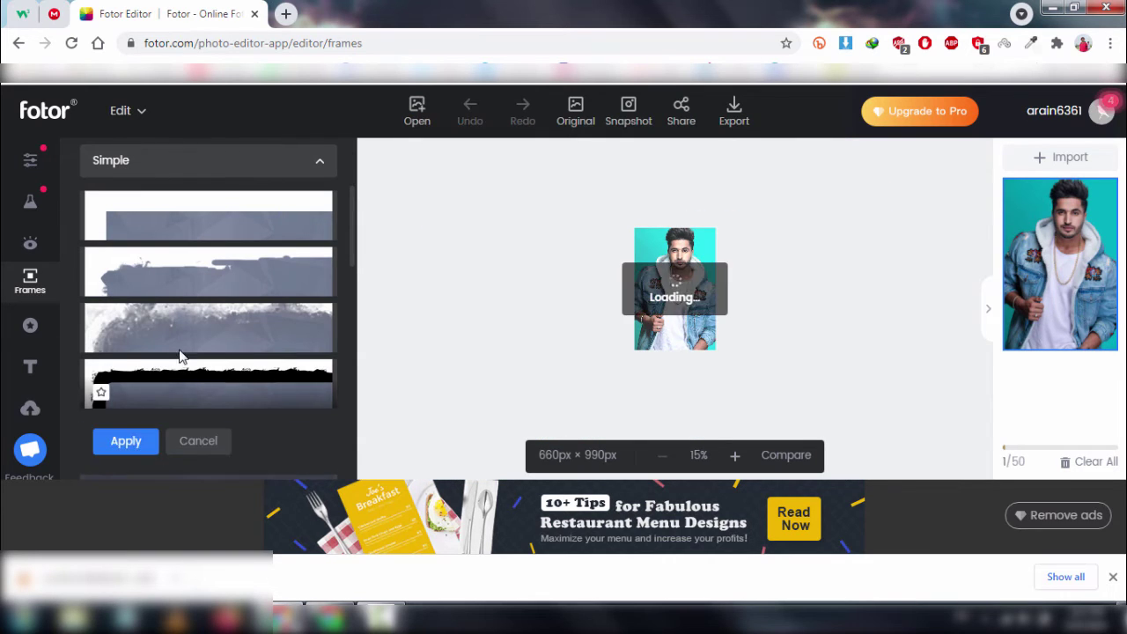
{"action": "scroll", "coordinate": [232, 347], "scroll_direction": "down", "scroll_amount": 1}
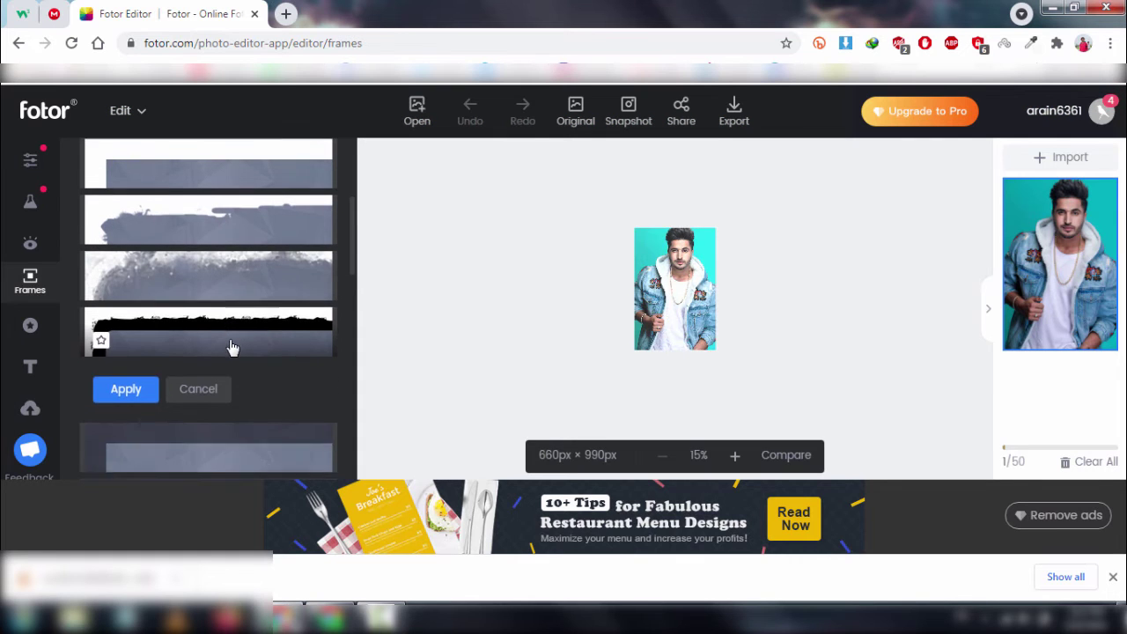
{"action": "scroll", "coordinate": [232, 347], "scroll_direction": "down", "scroll_amount": 1}
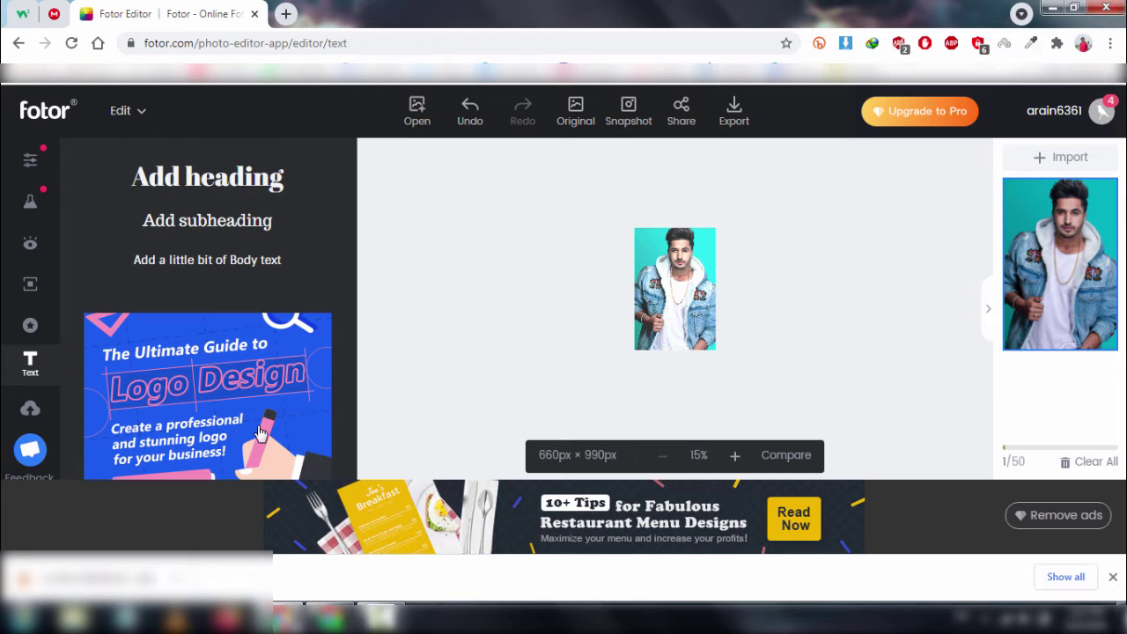
Close the browser's downloads bar and look at My Cloud's upload file picker, cancelling it without choosing a file.
{"action": "left_click", "coordinate": [1112, 577]}
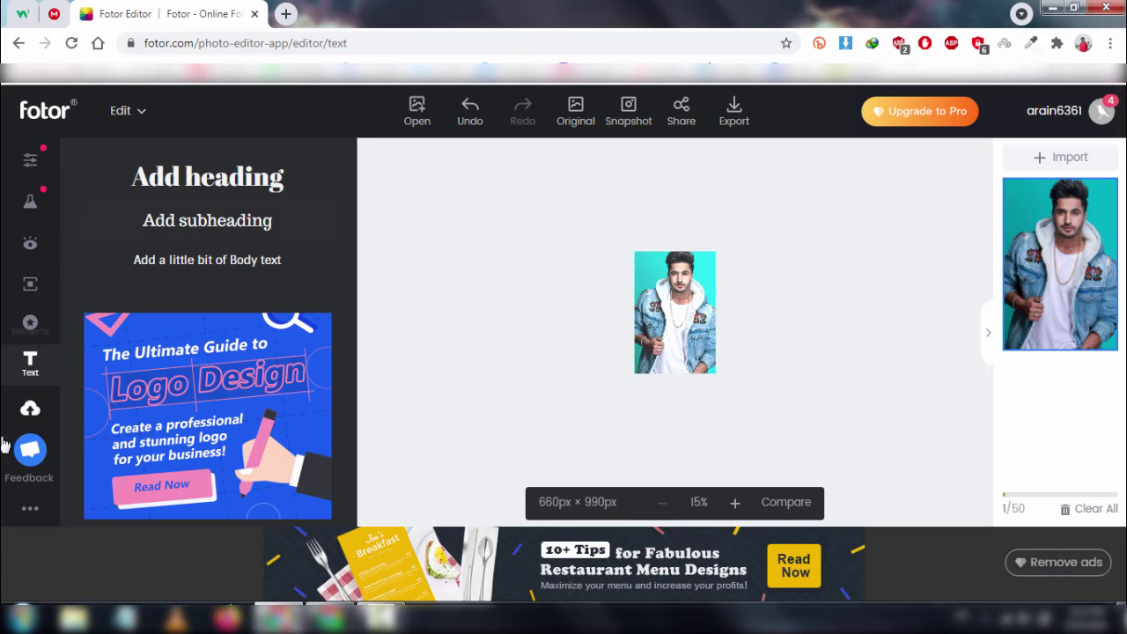
{"action": "left_click", "coordinate": [36, 412]}
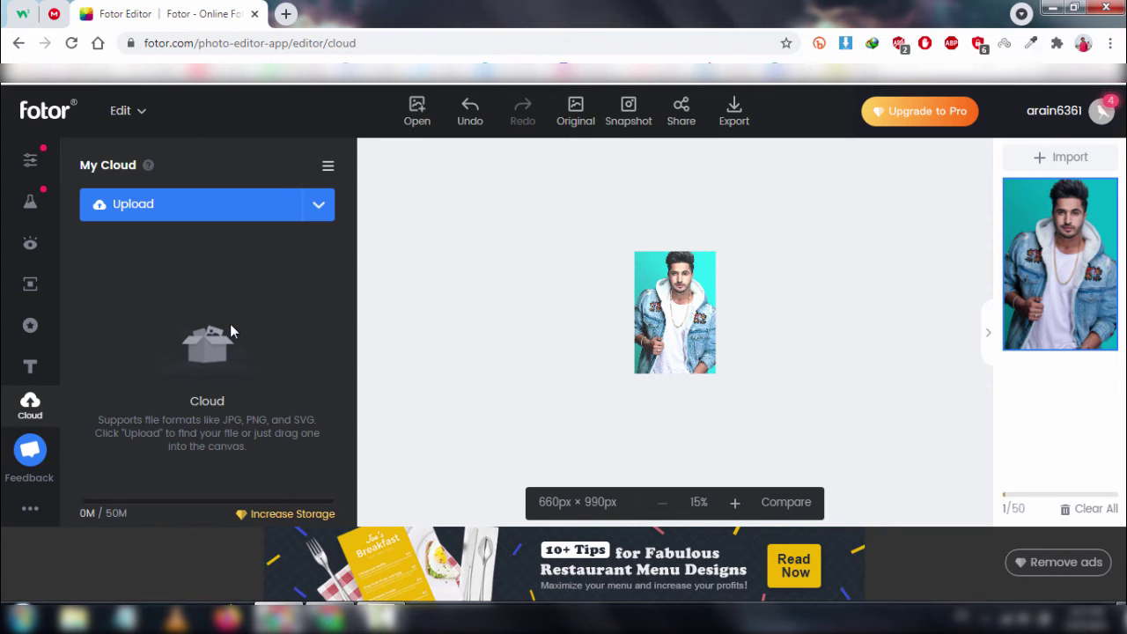
{"action": "left_click", "coordinate": [152, 212]}
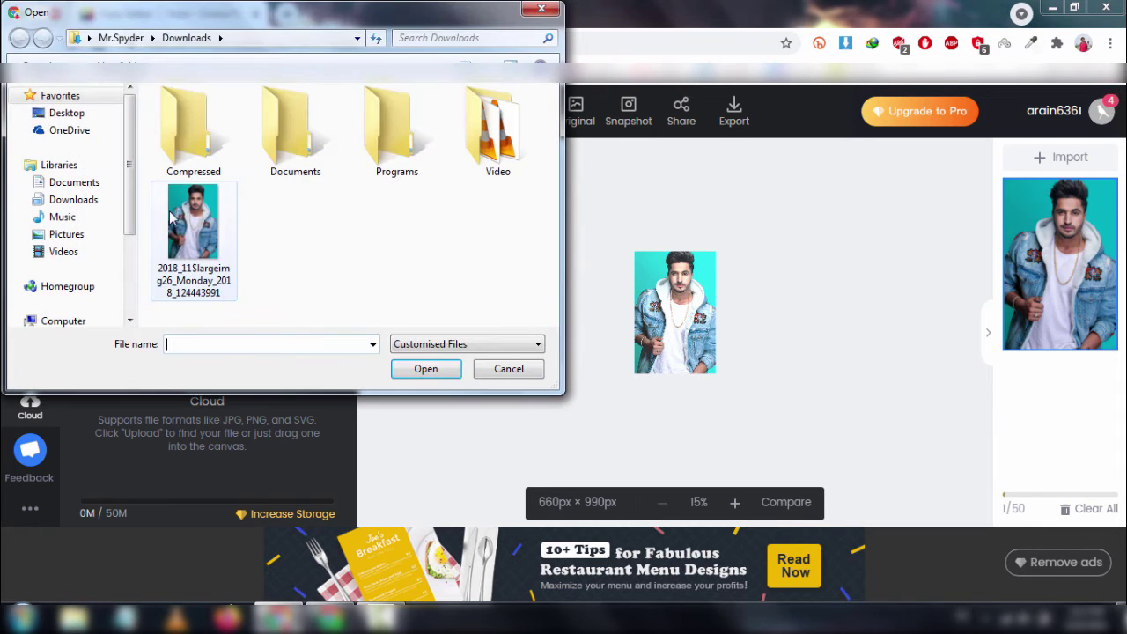
{"action": "left_click", "coordinate": [507, 370]}
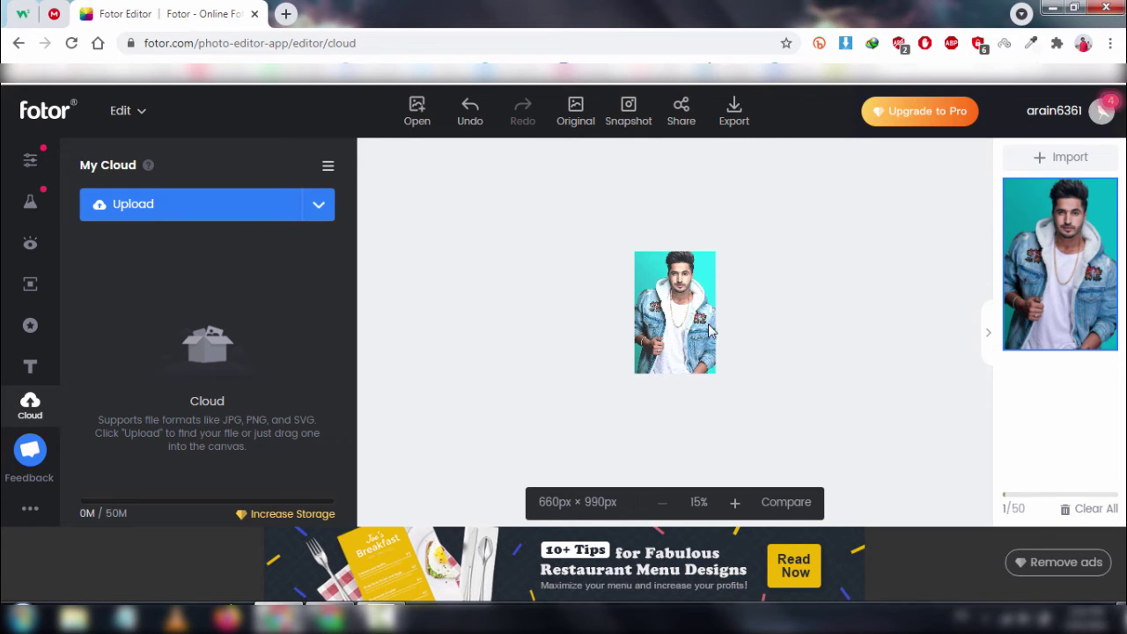
Look over the export settings with jpg file type and Normal quality, and close them without downloading.
{"action": "left_click", "coordinate": [735, 114]}
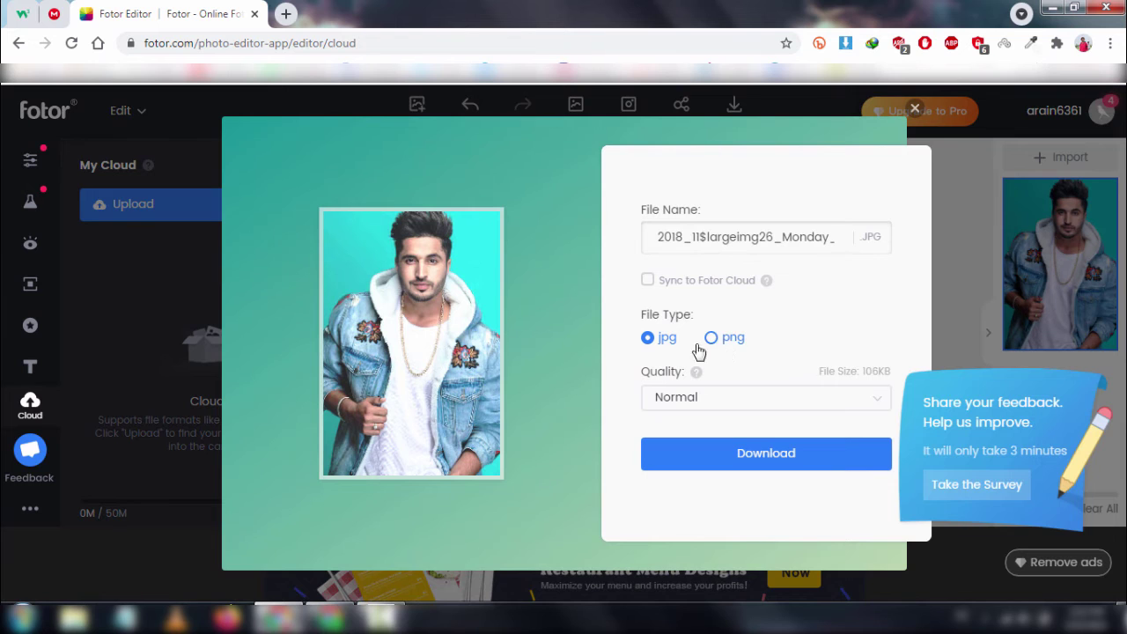
{"action": "left_click", "coordinate": [749, 395]}
{"action": "left_click", "coordinate": [718, 420]}
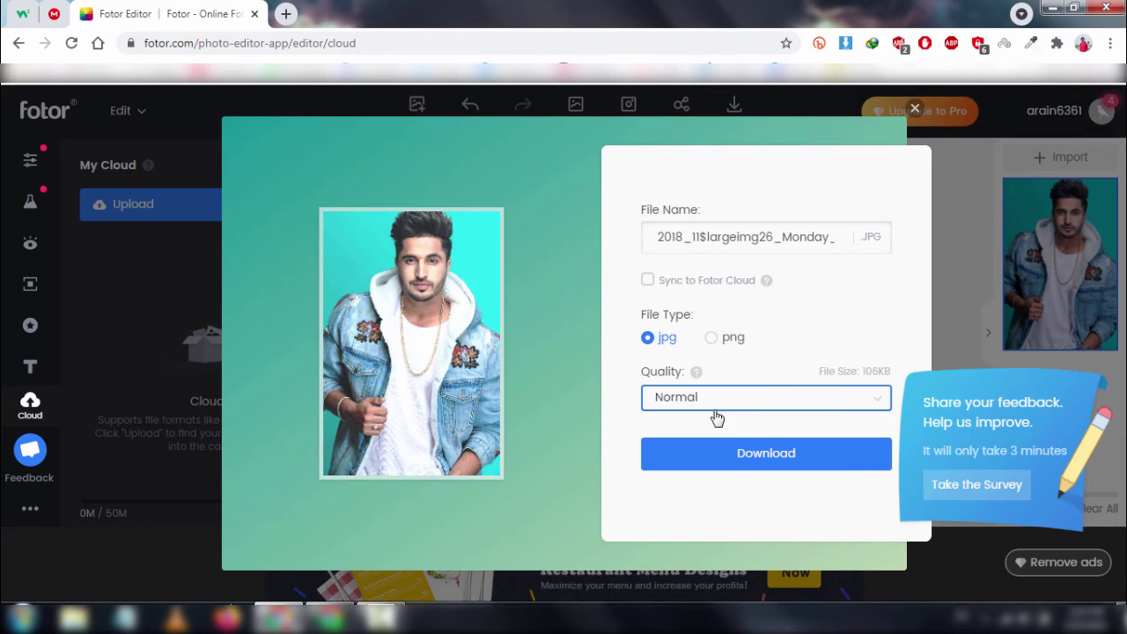
{"action": "left_click", "coordinate": [914, 112]}
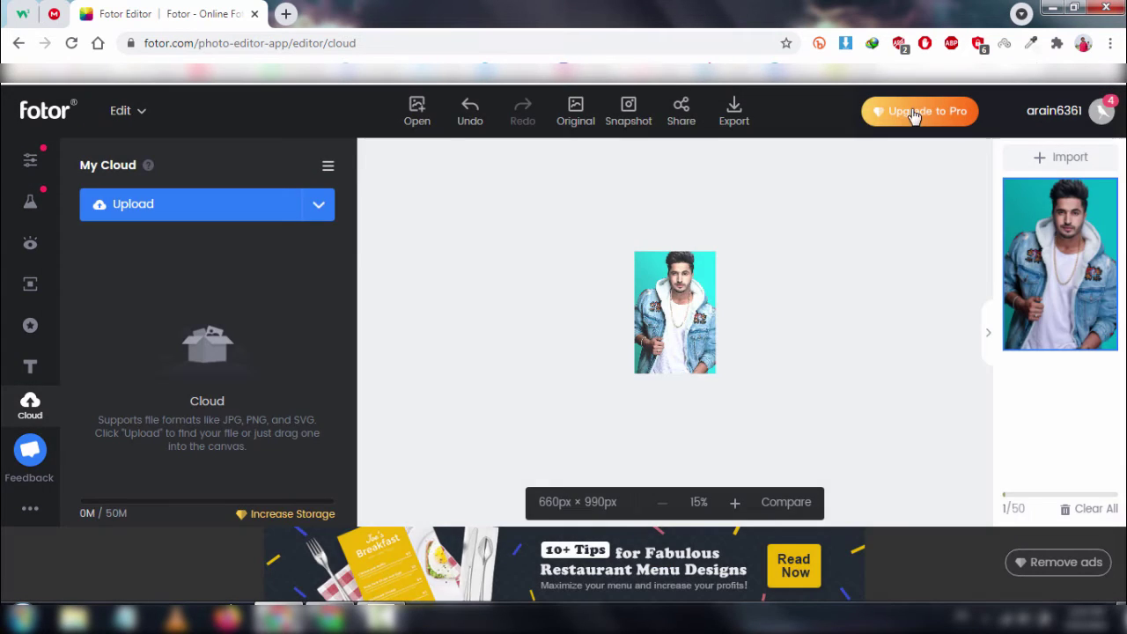
Save a snapshot of the edited photo to My Cloud.
{"action": "left_click", "coordinate": [624, 120]}
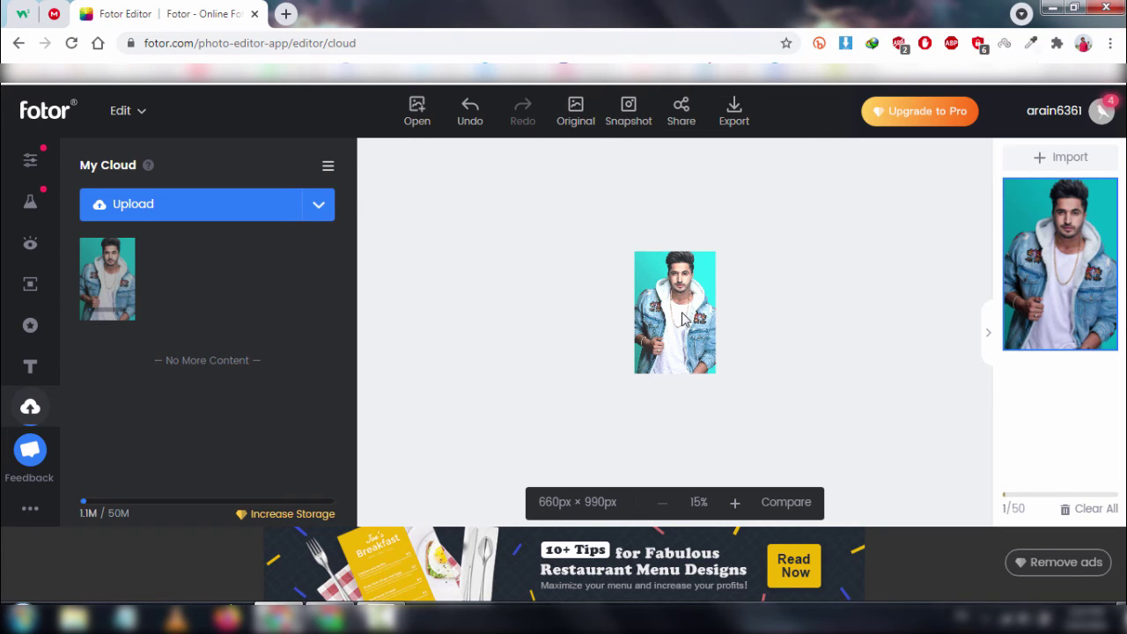
{"action": "scroll", "coordinate": [682, 319], "scroll_direction": "up", "scroll_amount": 2}
{"action": "scroll", "coordinate": [685, 325], "scroll_direction": "up", "scroll_amount": 5}
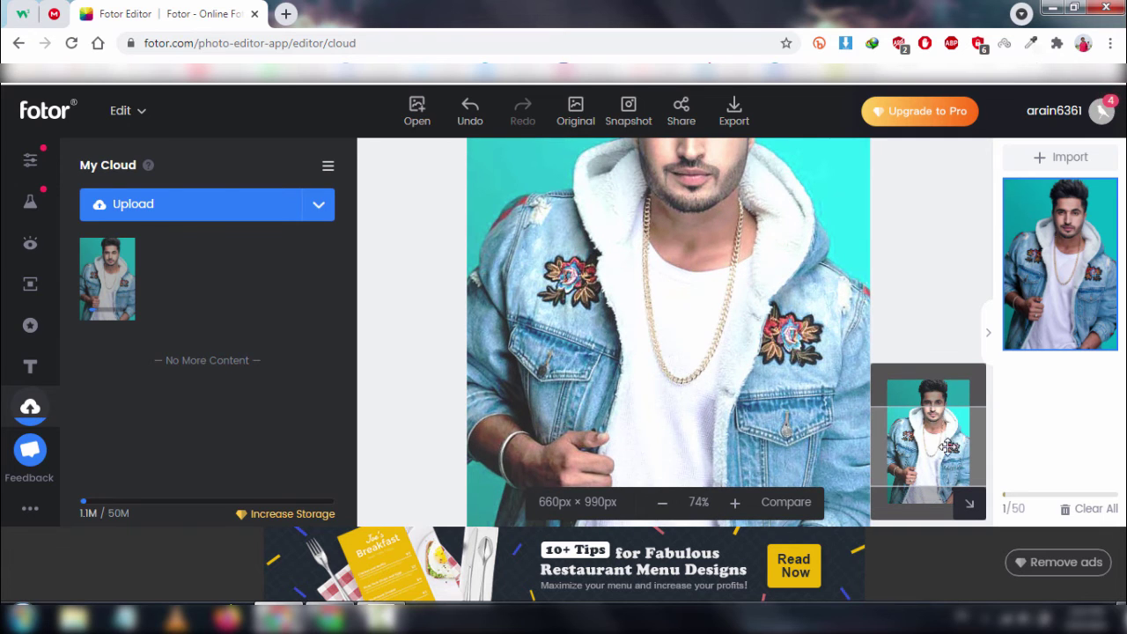
{"action": "left_click_drag", "start_coordinate": [948, 448], "coordinate": [949, 410]}
{"action": "scroll", "coordinate": [694, 374], "scroll_direction": "up", "scroll_amount": 4}
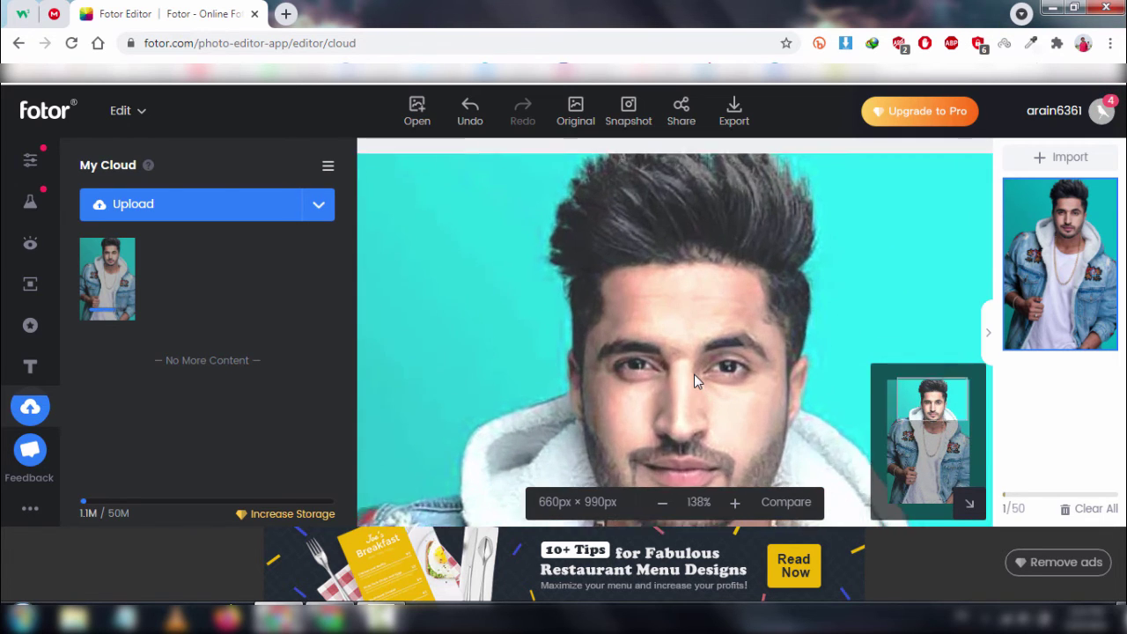
Check the option for restoring the image to its original and discard the request.
{"action": "left_click", "coordinate": [577, 115]}
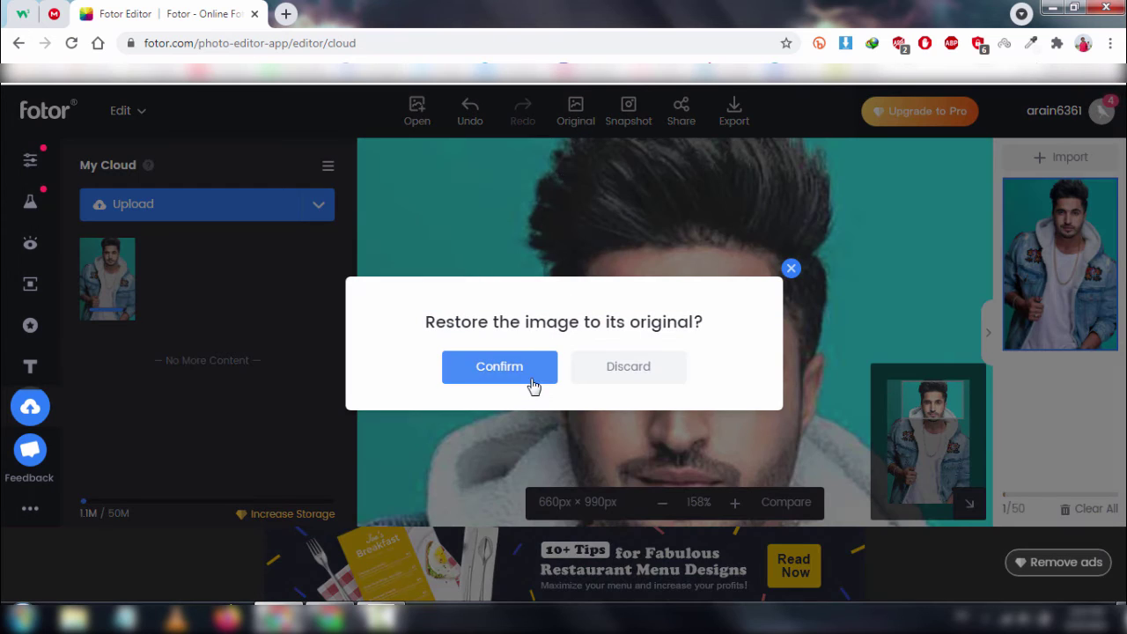
{"action": "left_click", "coordinate": [642, 378]}
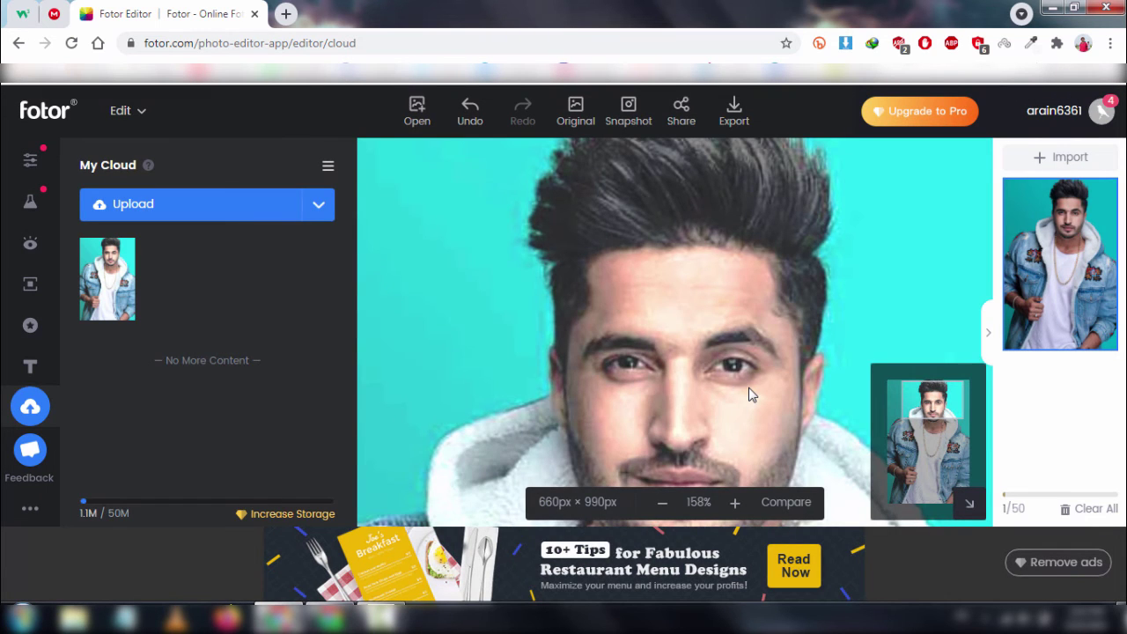
{"action": "scroll", "coordinate": [749, 395], "scroll_direction": "down", "scroll_amount": 6}
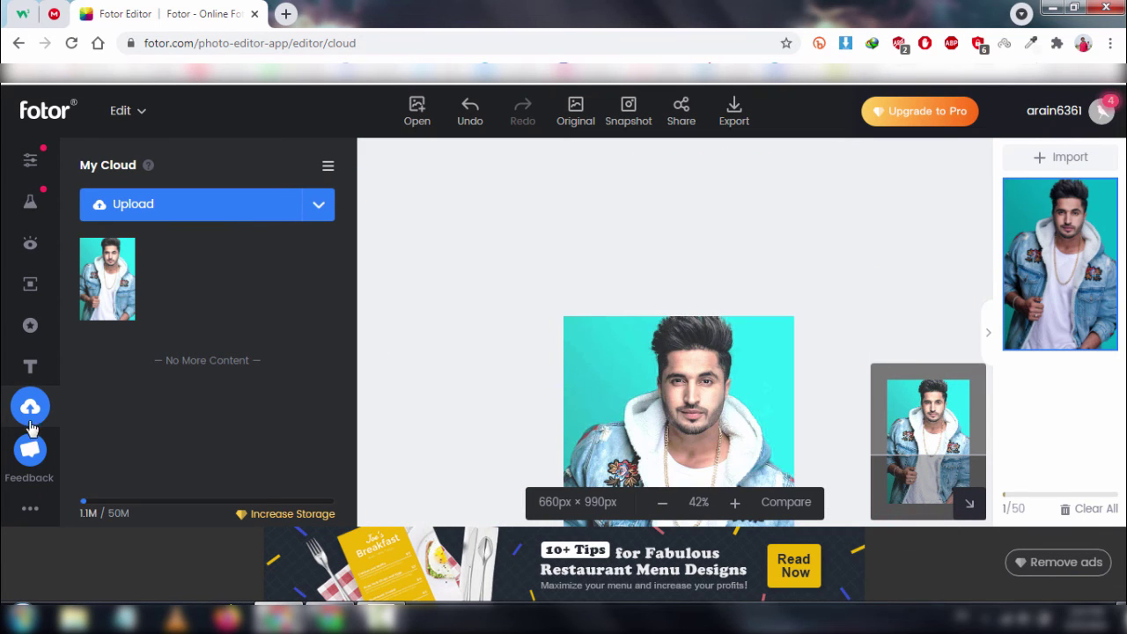
Look at the file options available for the portrait stored in My Cloud.
{"action": "left_click", "coordinate": [117, 258]}
{"action": "left_click", "coordinate": [124, 257]}
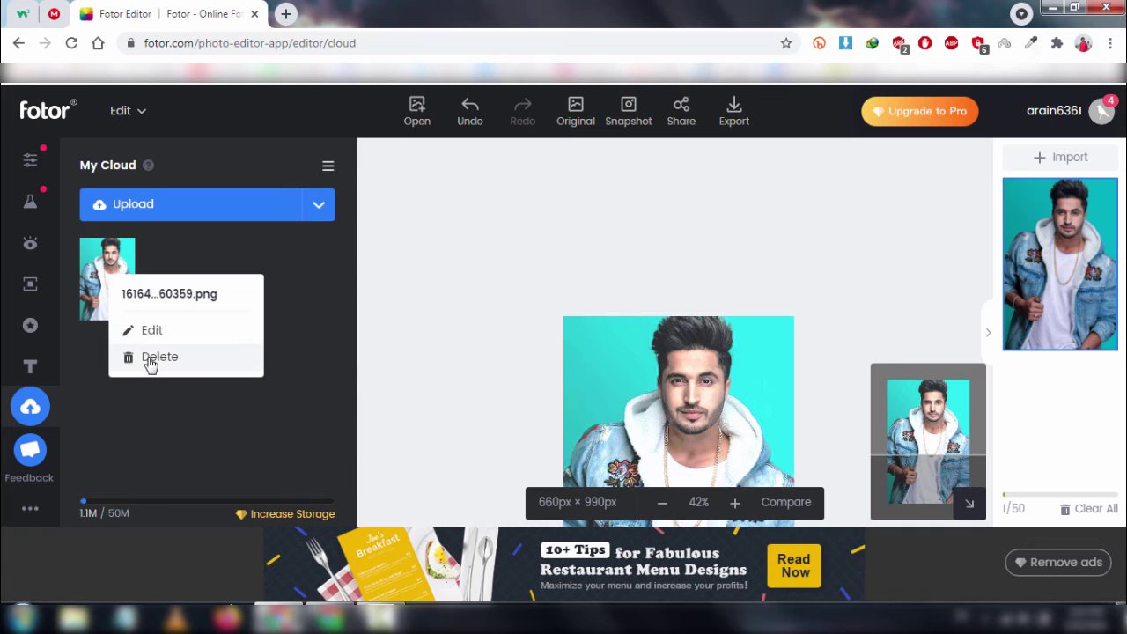
Open the Fotor home page in a separate tab and close the editor tab, leaving without saving the changes.
{"action": "left_click", "coordinate": [43, 111]}
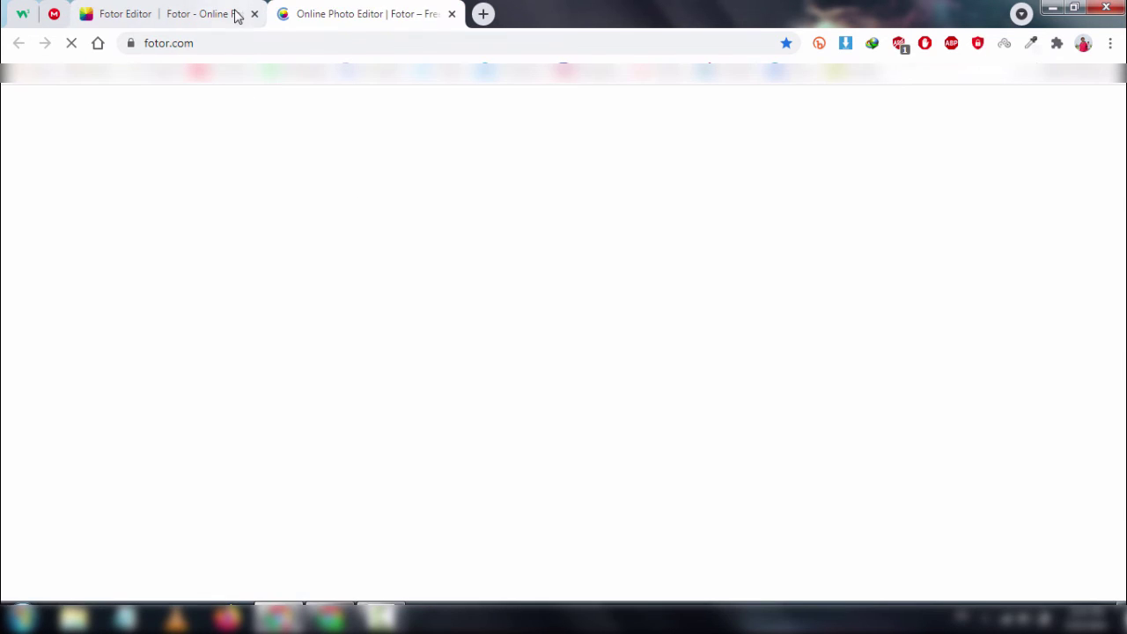
{"action": "left_click", "coordinate": [235, 10]}
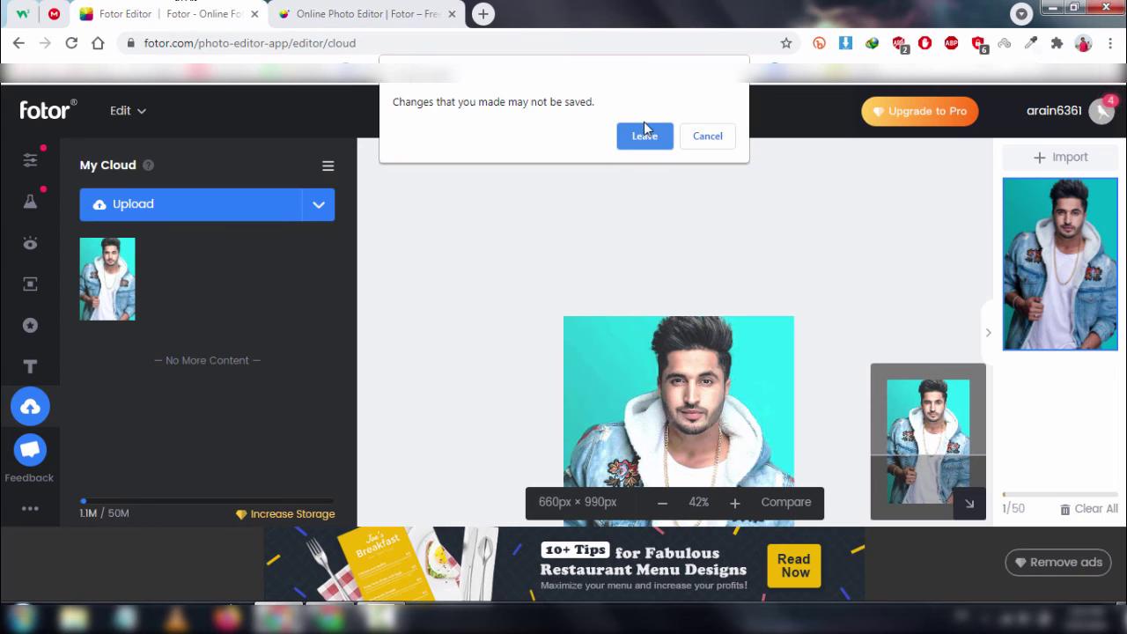
{"action": "left_click", "coordinate": [644, 132]}
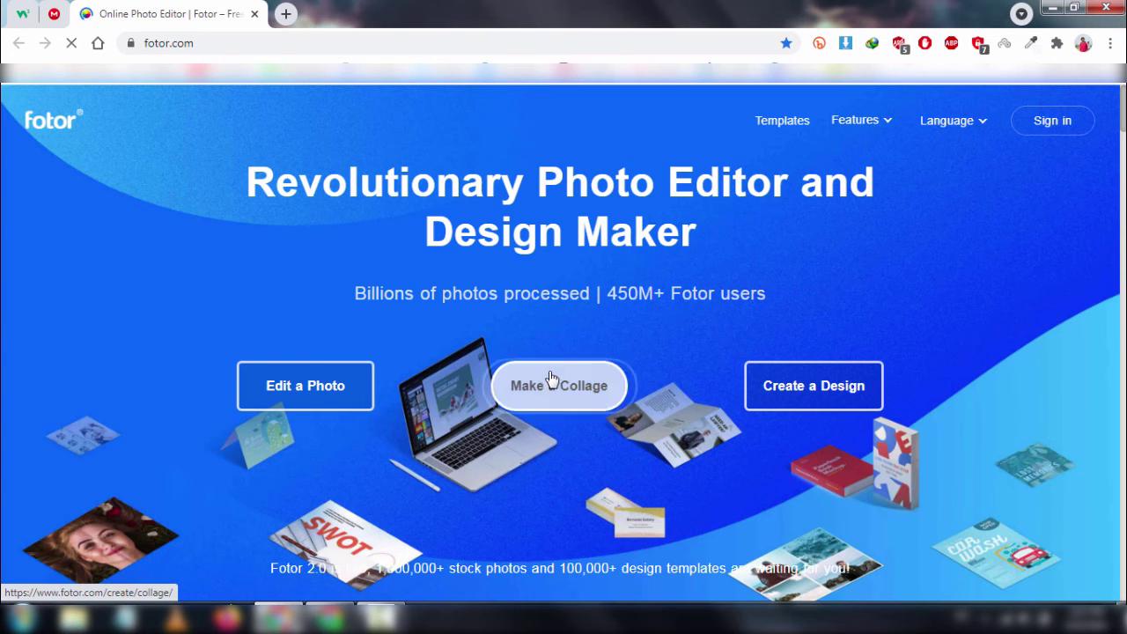
Look through the home page and its feature categories, including Photo Editing, Portrait Beauty, Photo Collage, Design and How to.
{"action": "mouse_move", "coordinate": [894, 145]}
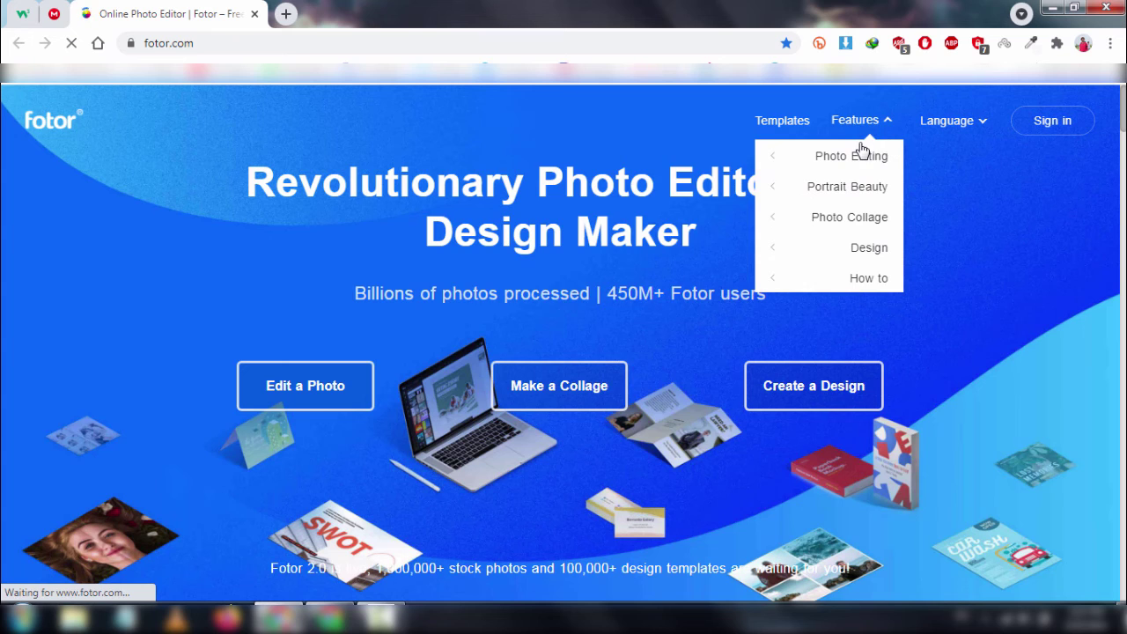
{"action": "mouse_move", "coordinate": [855, 172]}
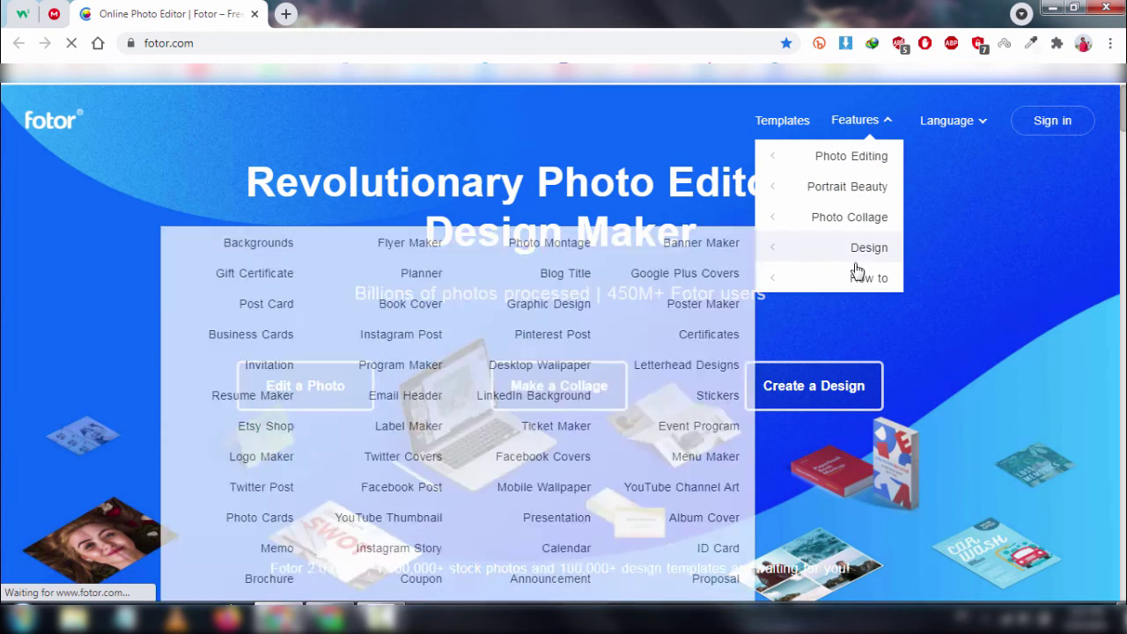
{"action": "mouse_move", "coordinate": [777, 285]}
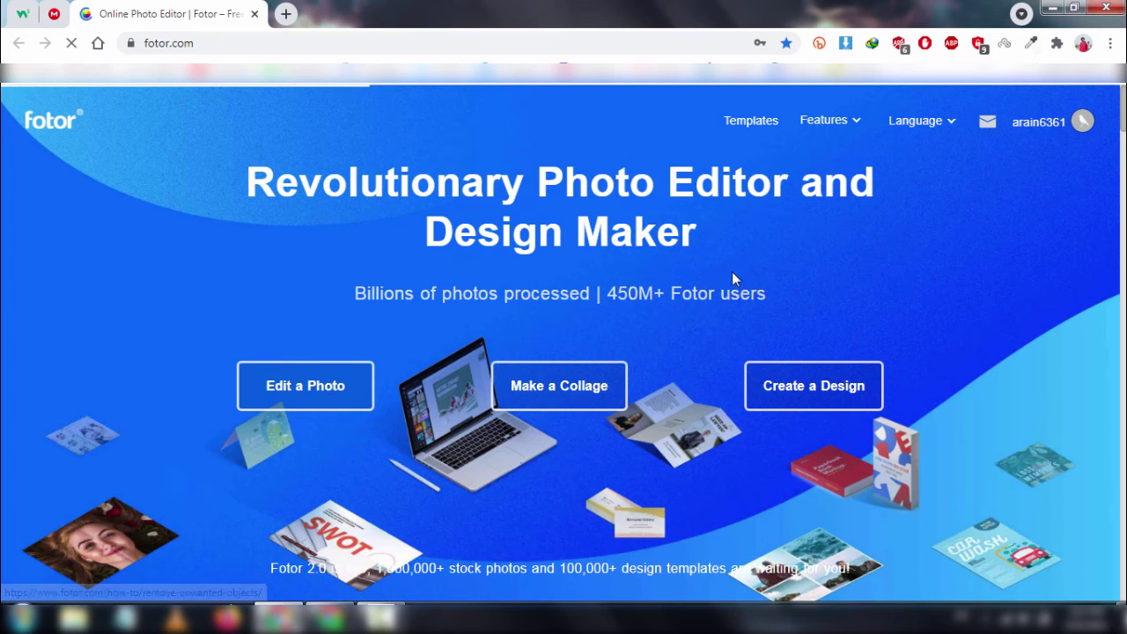
{"action": "scroll", "coordinate": [811, 288], "scroll_direction": "down", "scroll_amount": 3}
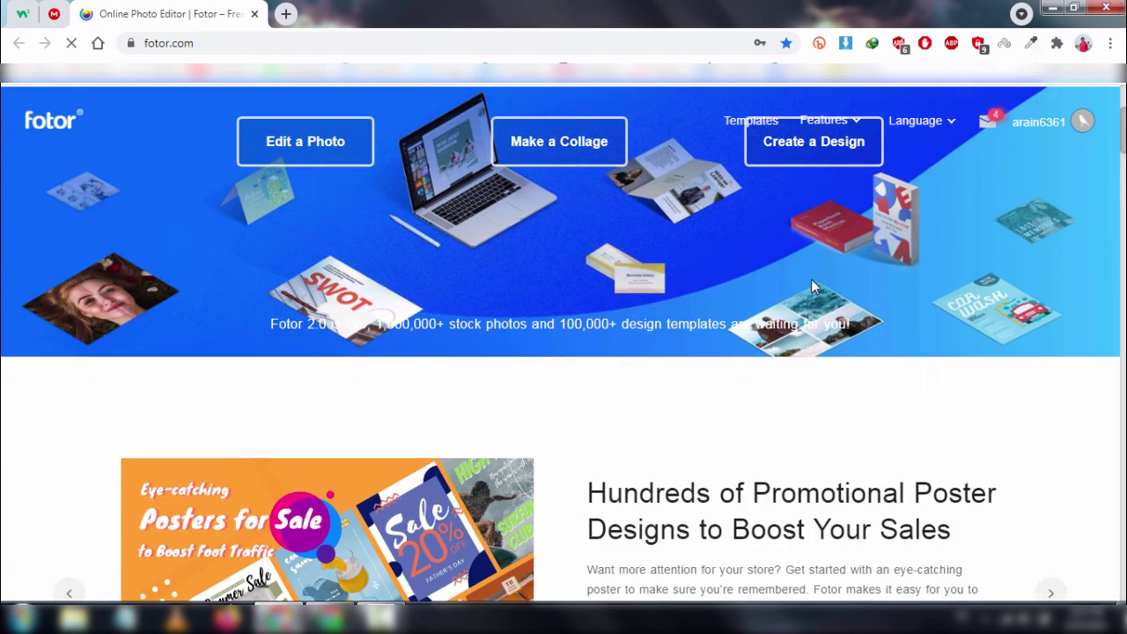
{"action": "scroll", "coordinate": [811, 287], "scroll_direction": "up", "scroll_amount": 3}
{"action": "mouse_move", "coordinate": [828, 119]}
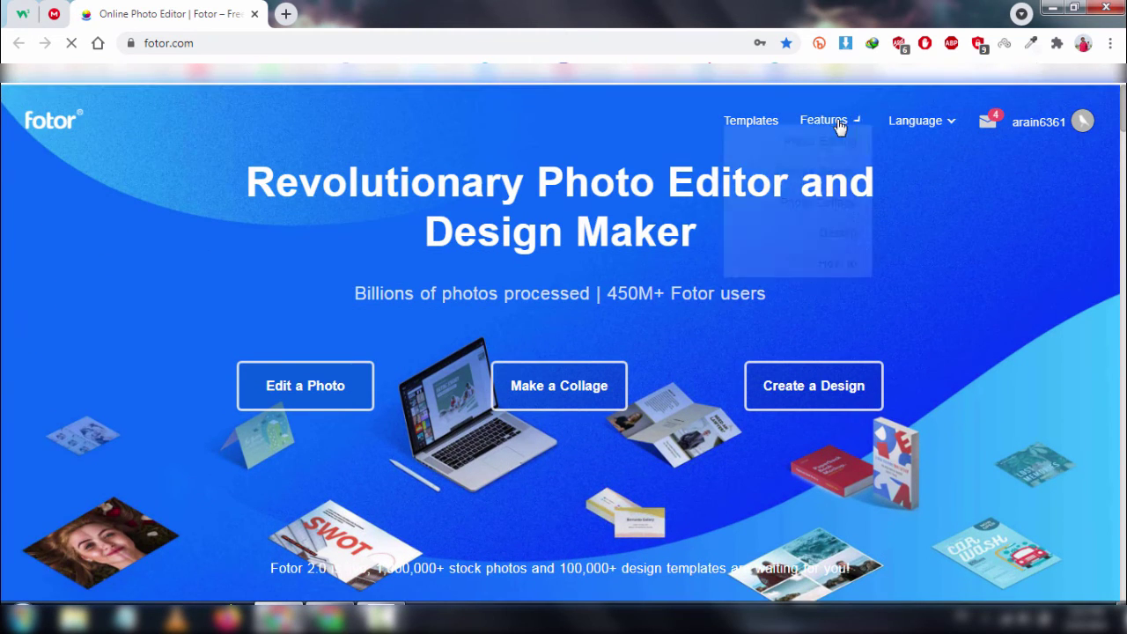
{"action": "mouse_move", "coordinate": [790, 187]}
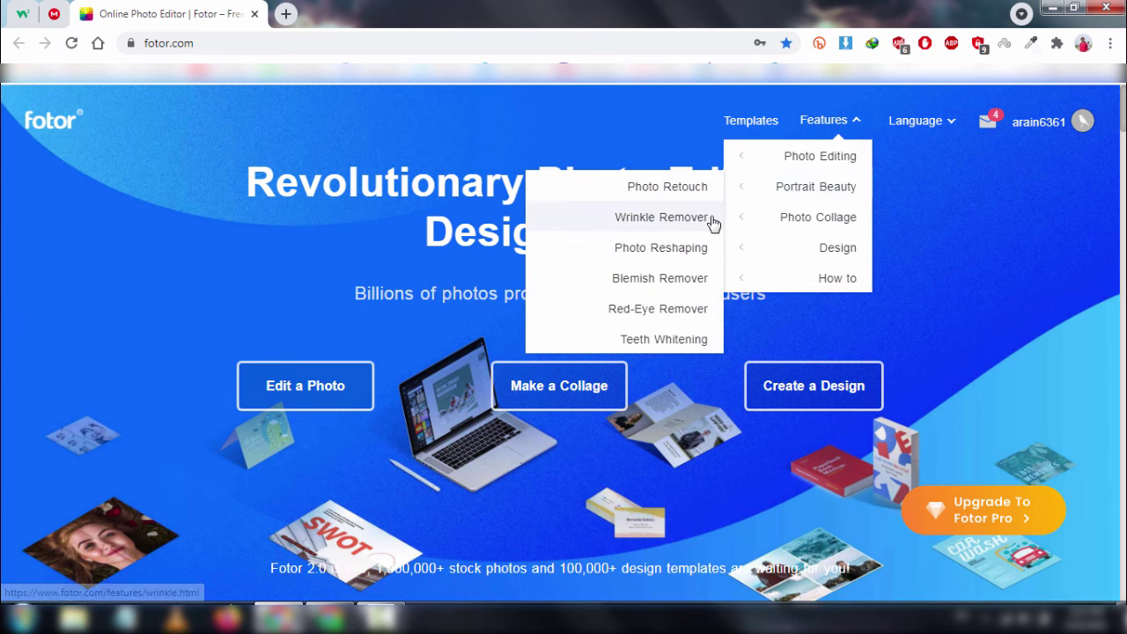
{"action": "mouse_move", "coordinate": [768, 216]}
{"action": "mouse_move", "coordinate": [795, 247]}
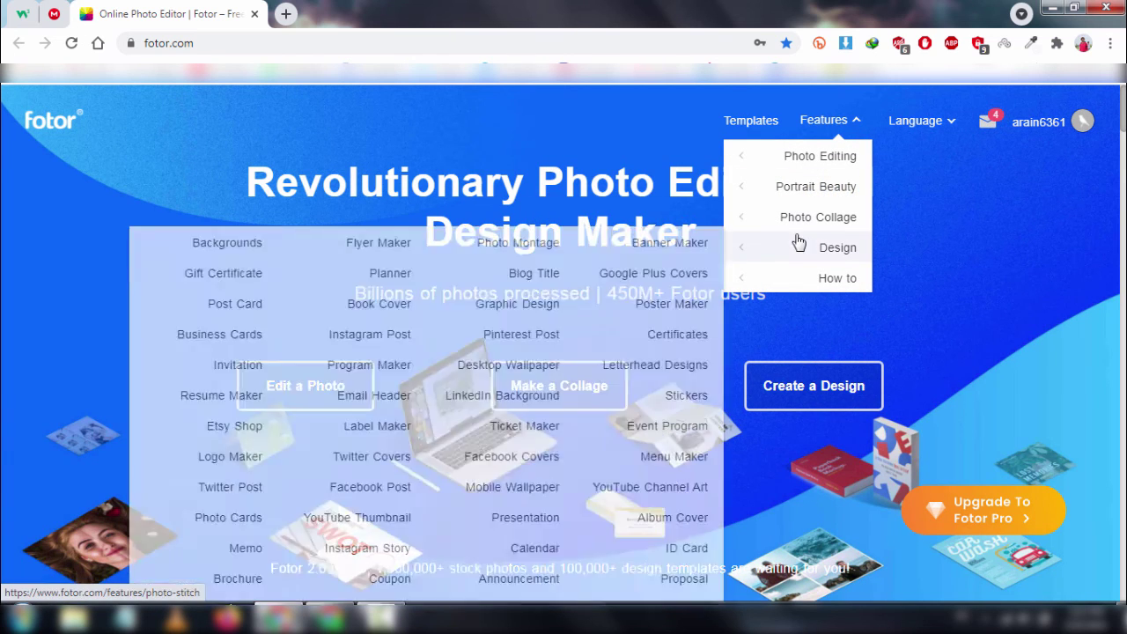
{"action": "mouse_move", "coordinate": [795, 268]}
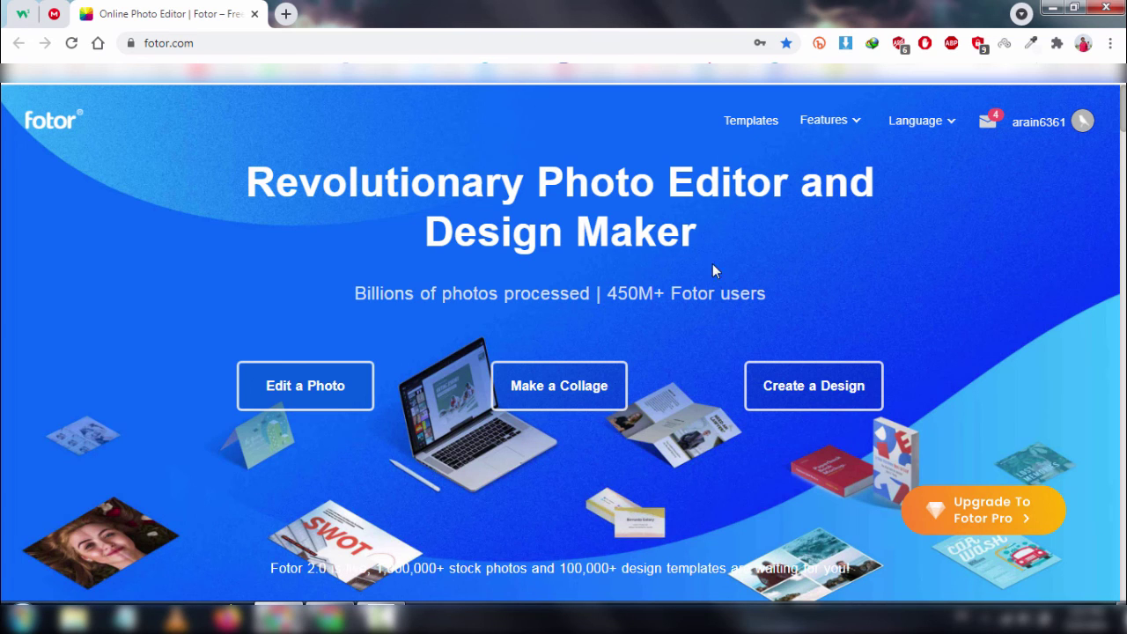
{"action": "scroll", "coordinate": [652, 282], "scroll_direction": "down", "scroll_amount": 4}
{"action": "scroll", "coordinate": [614, 289], "scroll_direction": "up", "scroll_amount": 4}
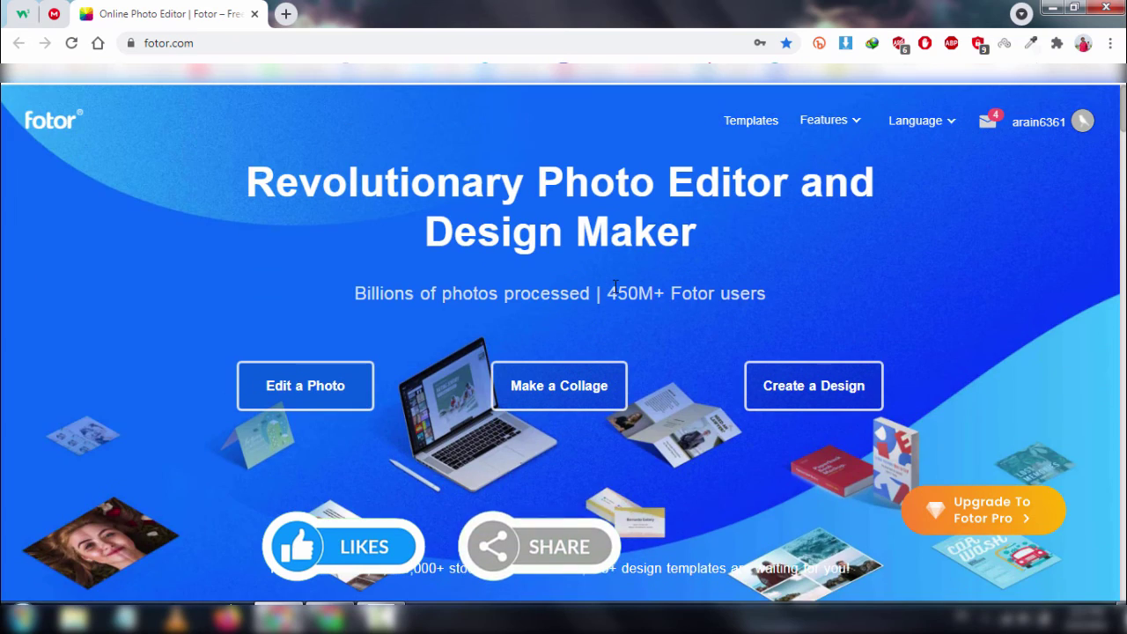